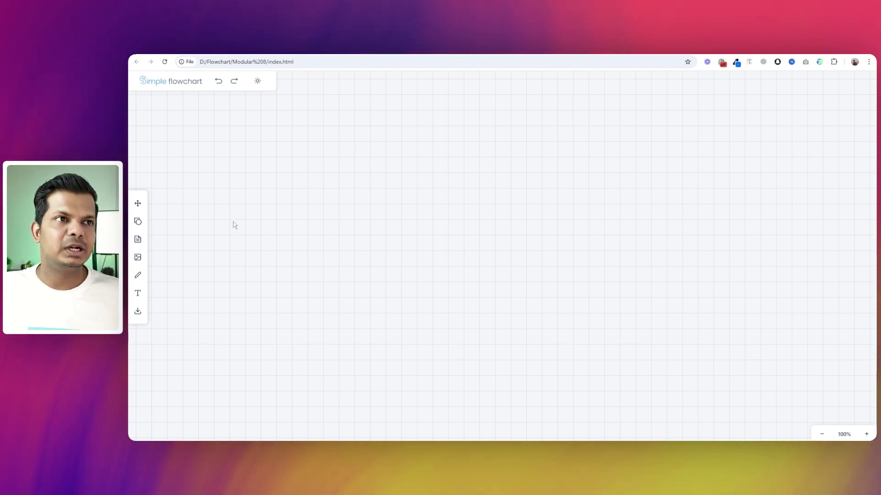
- Place a 'Text' parallelogram on the canvas and tilt it slightly
click(137, 221)
click(195, 219)
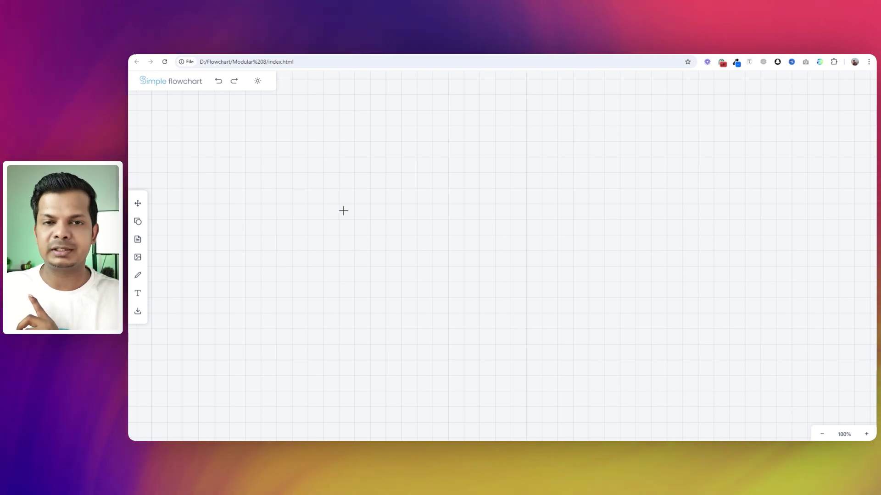
click(343, 211)
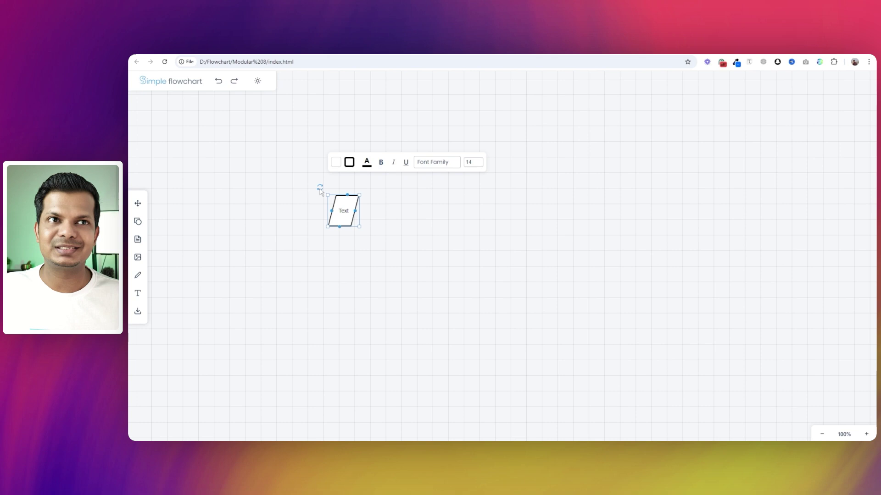
mouse_move(320, 190)
mouse_down()
mouse_move(311, 201)
mouse_move(401, 195)
mouse_move(428, 222)
mouse_up()
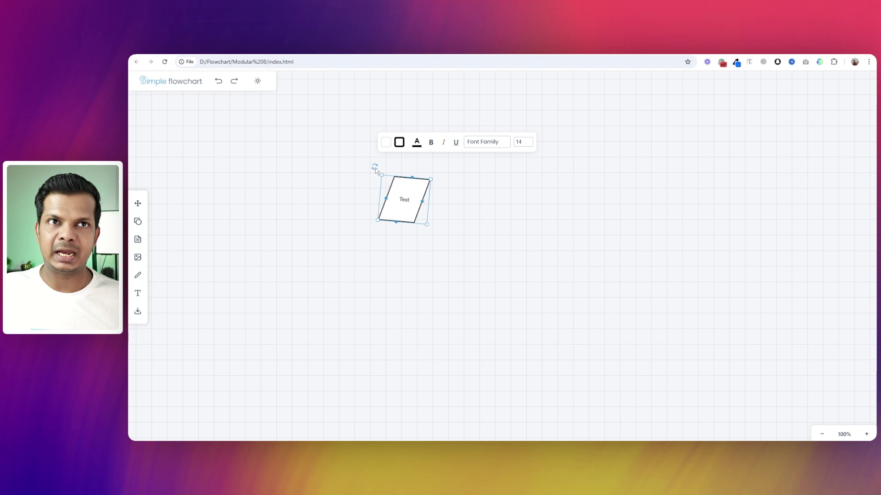
drag(375, 168, 370, 172)
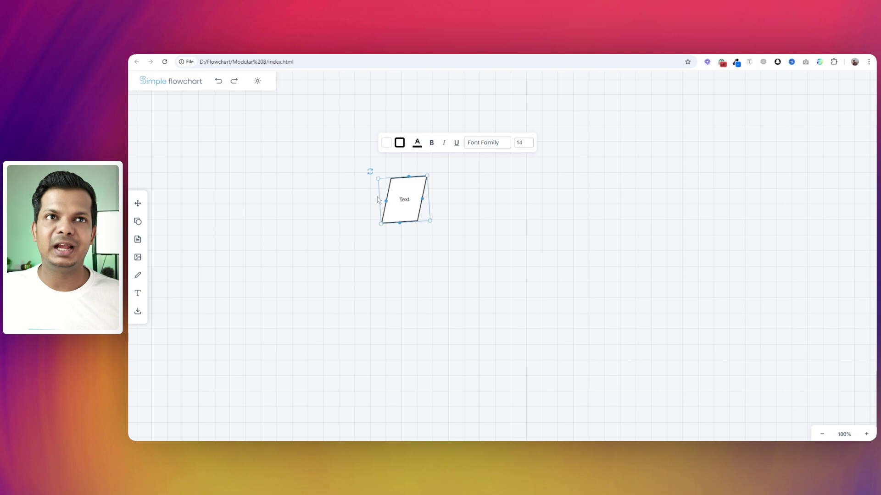
- Open the shape's fill colour picker, then bring up the Flowchart folder in File Explorer
click(387, 143)
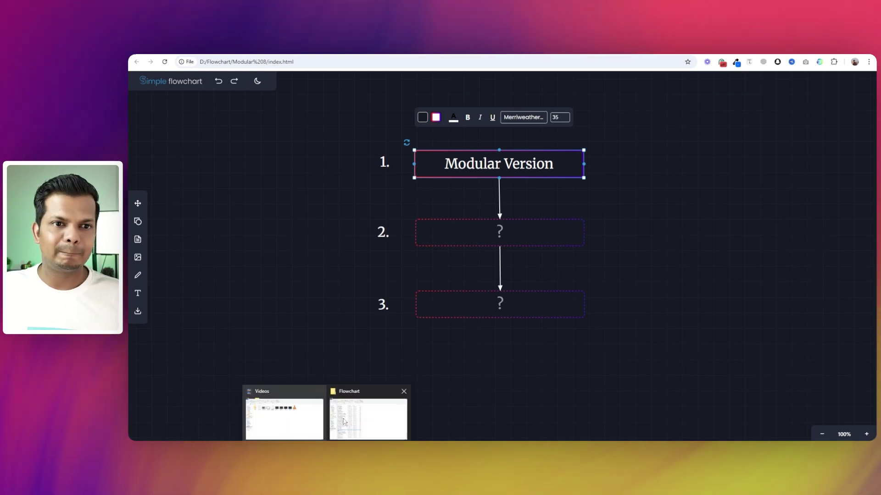
click(284, 413)
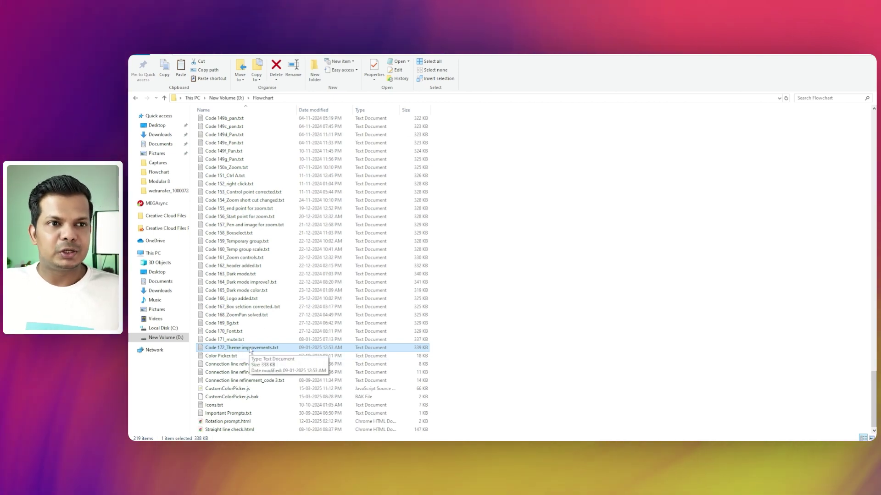
- Open Code 172_Theme improvements.txt in Notepad and maximize it
double_click(249, 347)
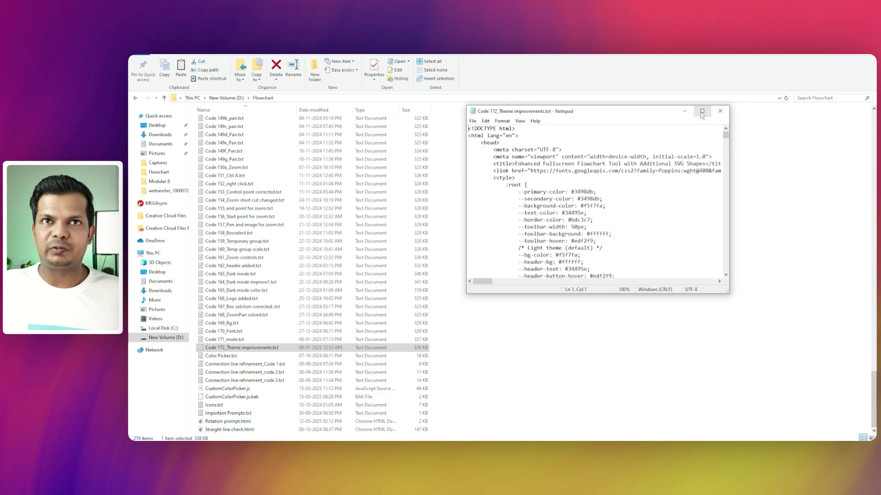
click(703, 111)
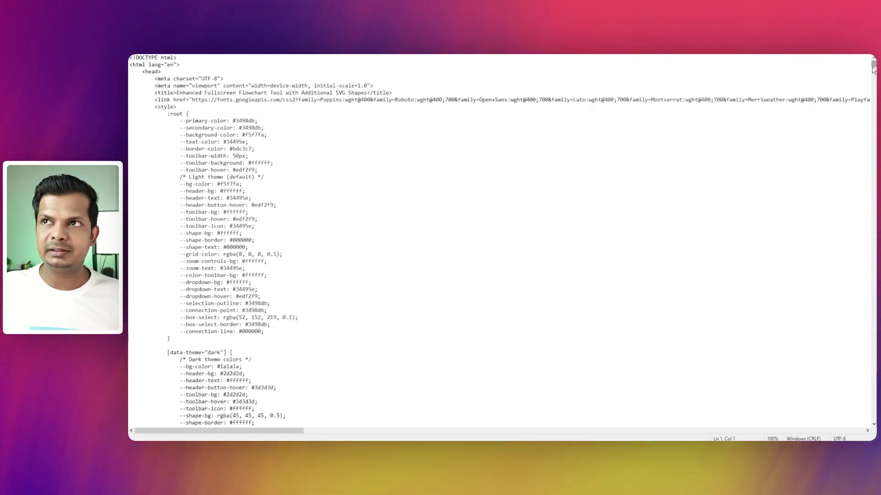
drag(873, 67, 873, 429)
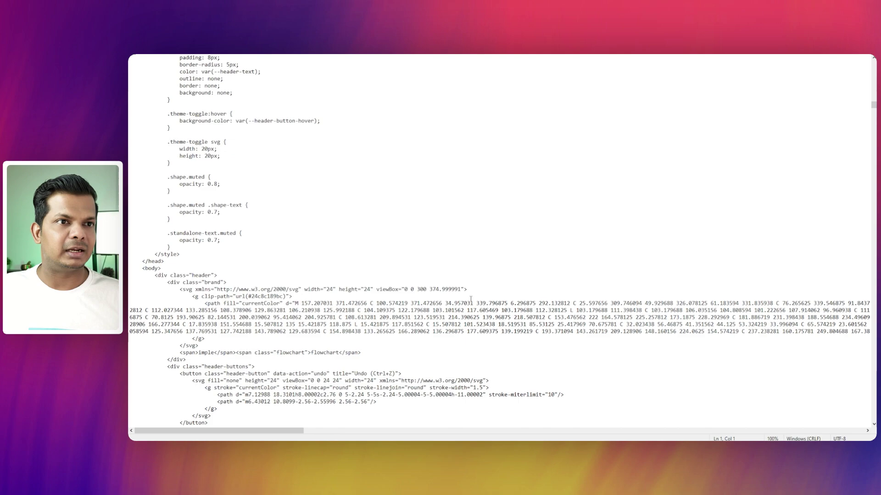
scroll(305, 286, down, 5)
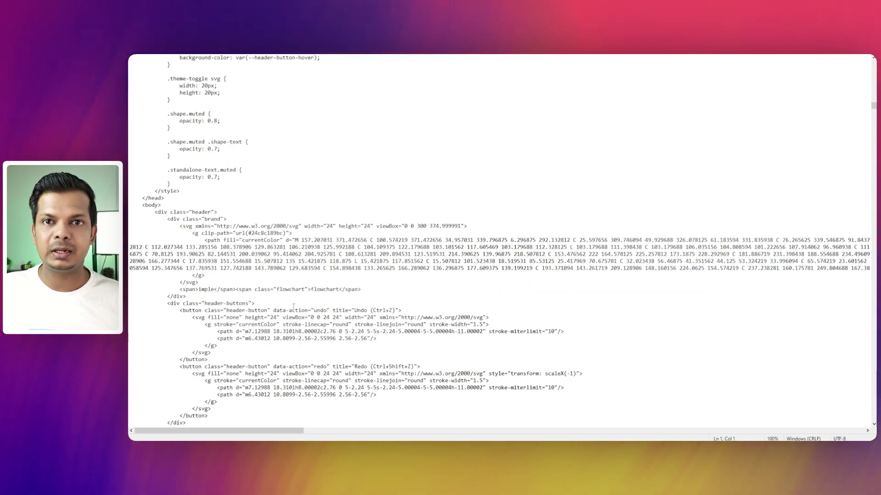
scroll(293, 308, down, 5)
scroll(412, 289, down, 5)
scroll(481, 276, down, 5)
scroll(510, 273, down, 4)
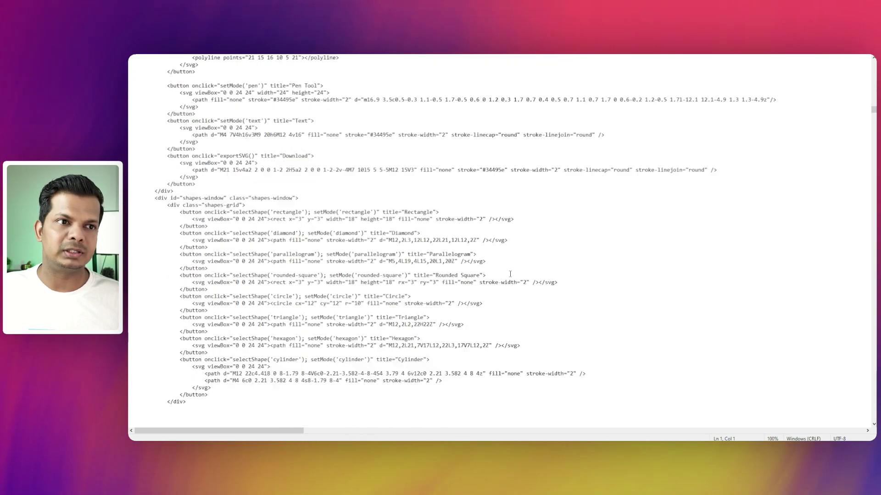
scroll(510, 274, down, 5)
scroll(510, 274, down, 5)
scroll(509, 274, down, 2)
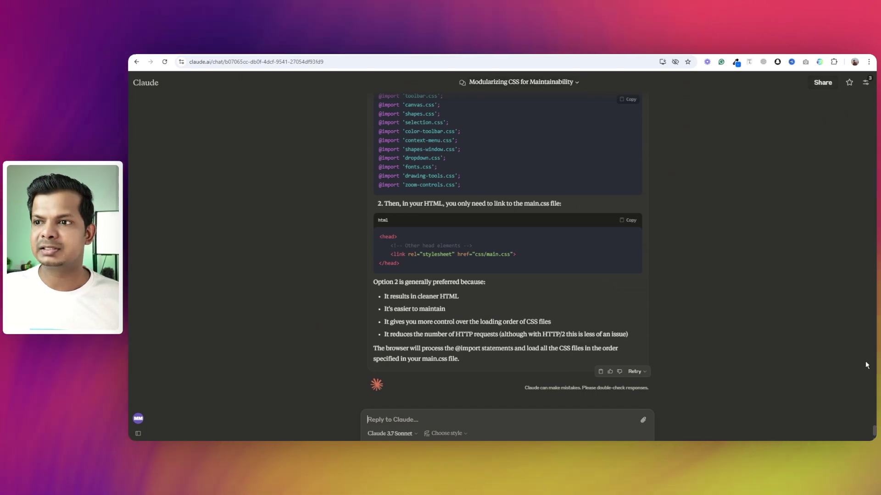
drag(874, 430, 874, 97)
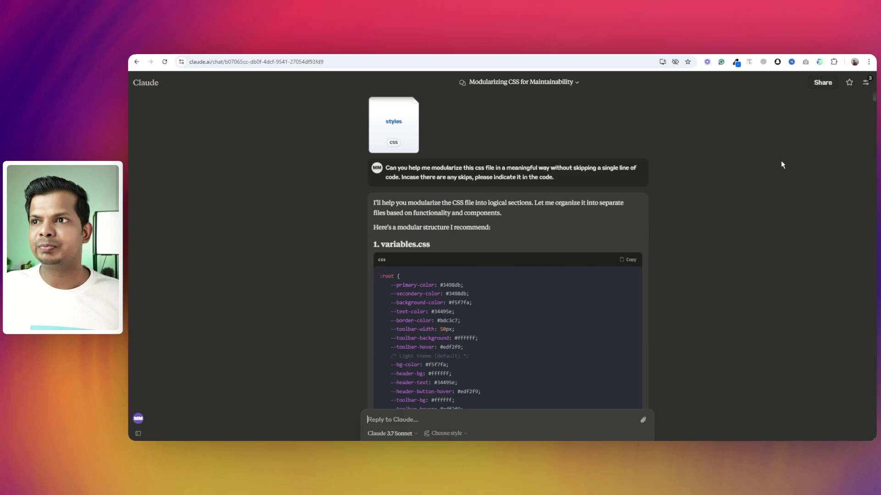
scroll(781, 165, down, 3)
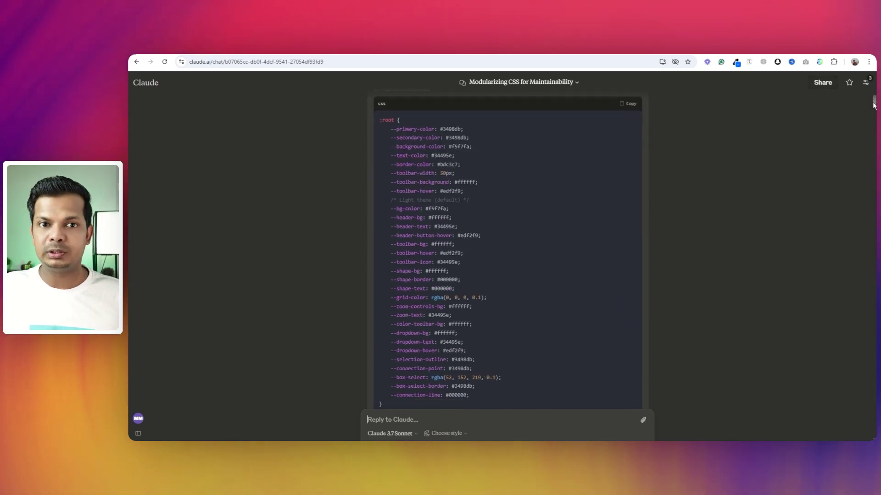
drag(874, 103, 874, 386)
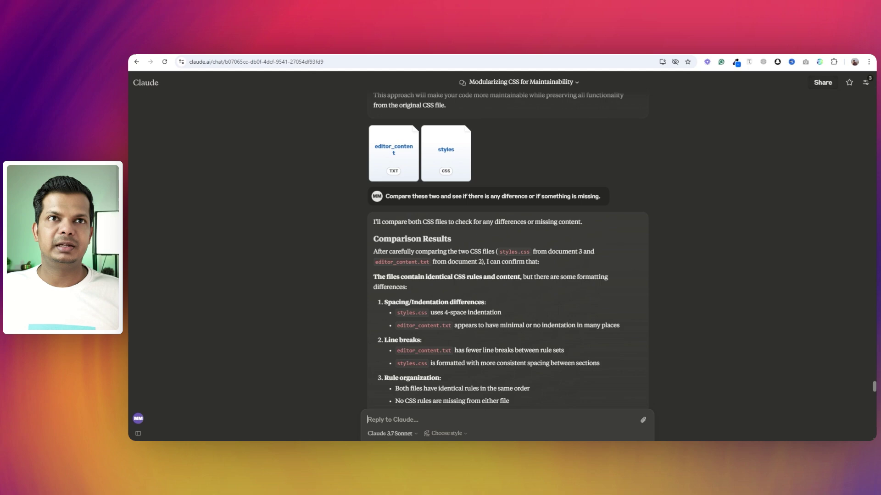
scroll(743, 310, up, 1)
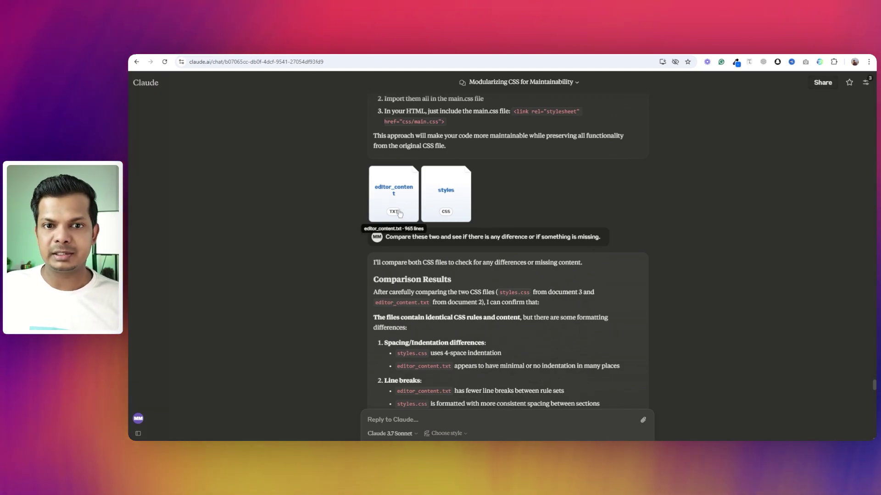
mouse_move(482, 125)
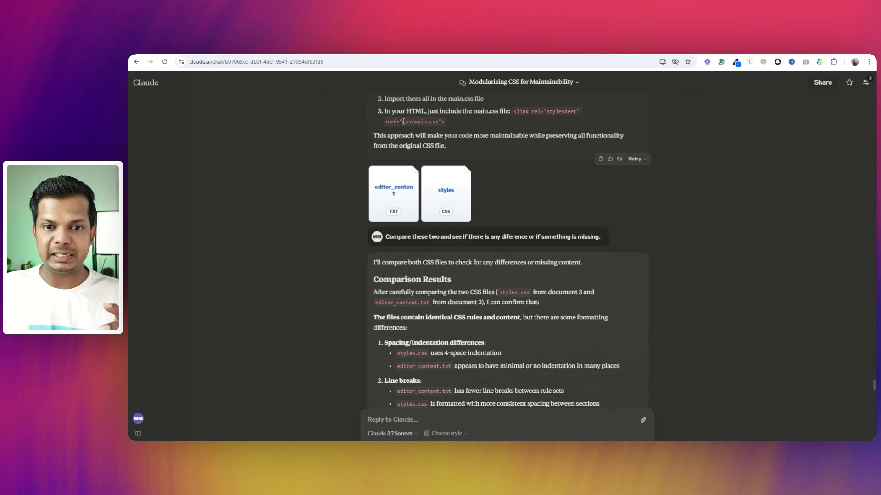
scroll(721, 199, up, 10)
scroll(721, 200, up, 5)
scroll(718, 205, up, 5)
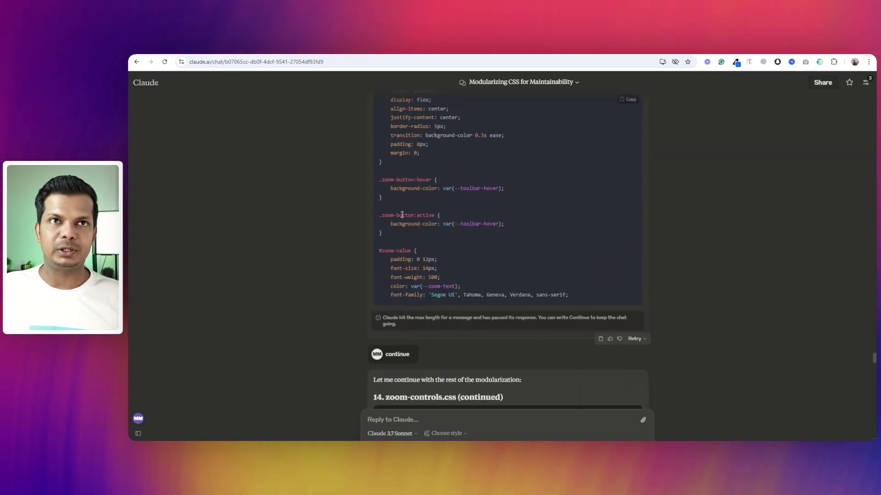
scroll(550, 241, up, 5)
scroll(419, 170, up, 3)
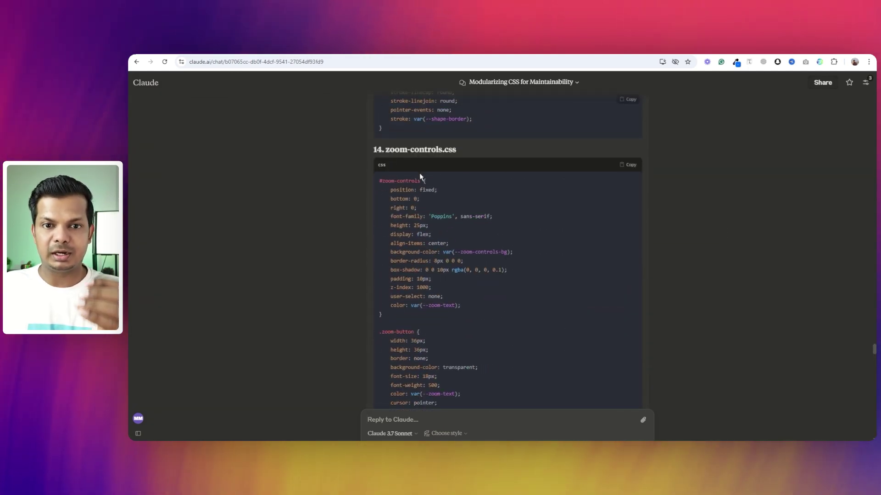
scroll(419, 173, down, 5)
scroll(598, 215, down, 5)
scroll(598, 214, down, 8)
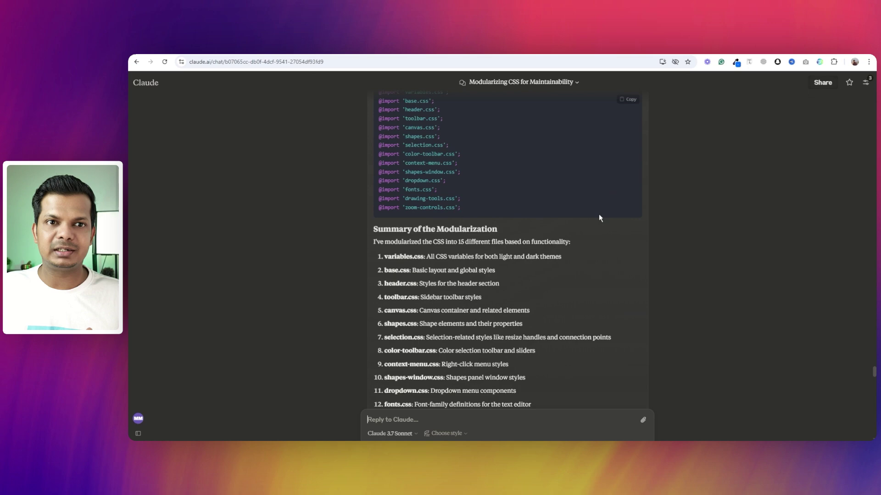
scroll(597, 214, down, 8)
scroll(598, 214, down, 5)
scroll(431, 163, up, 3)
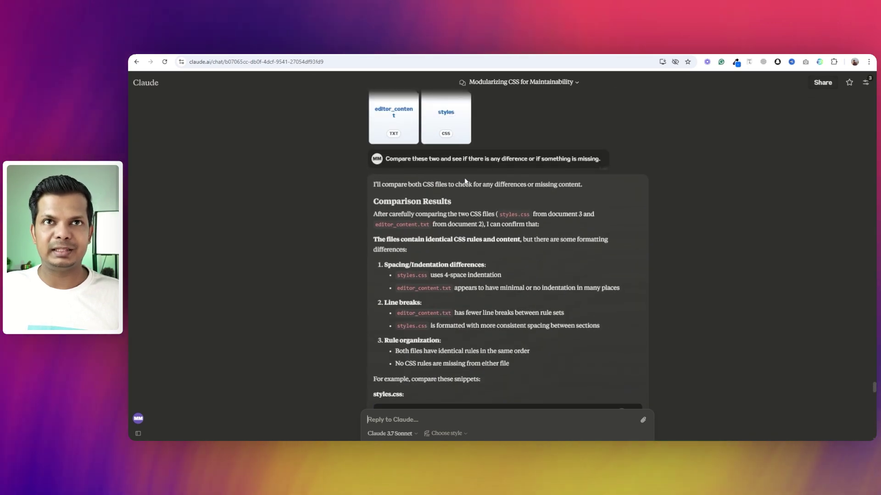
scroll(431, 162, up, 2)
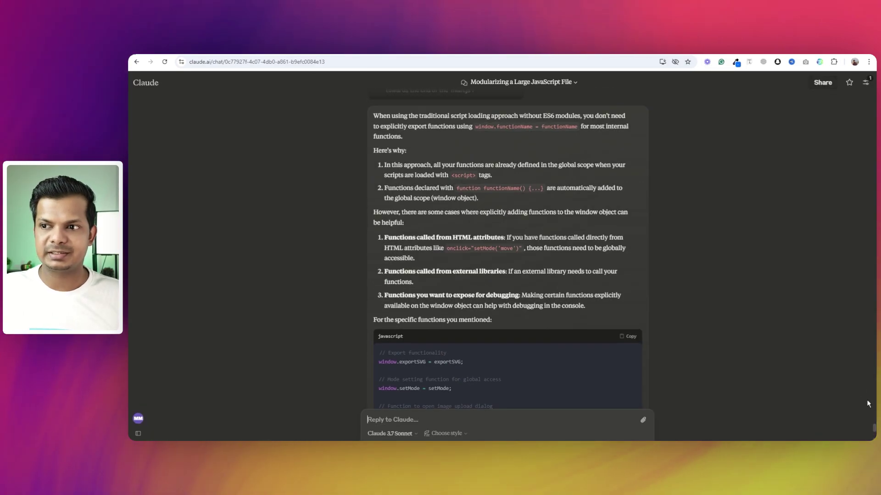
drag(874, 428, 874, 93)
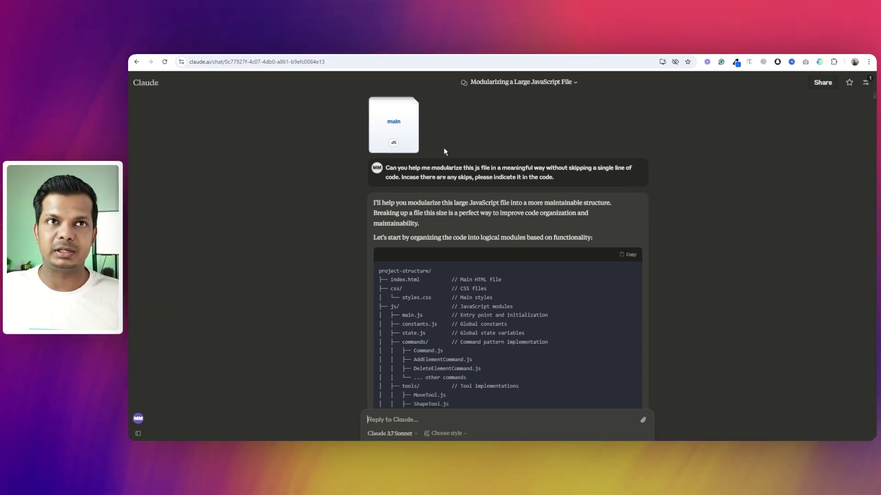
mouse_move(509, 174)
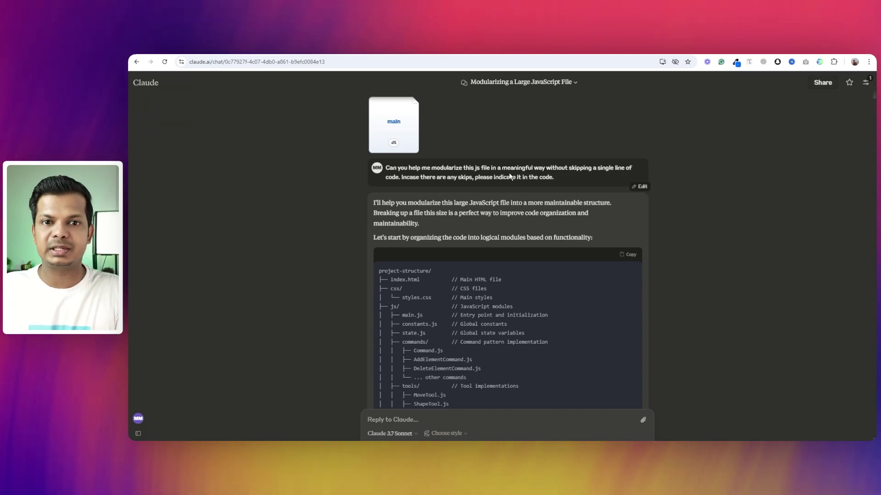
scroll(494, 184, down, 3)
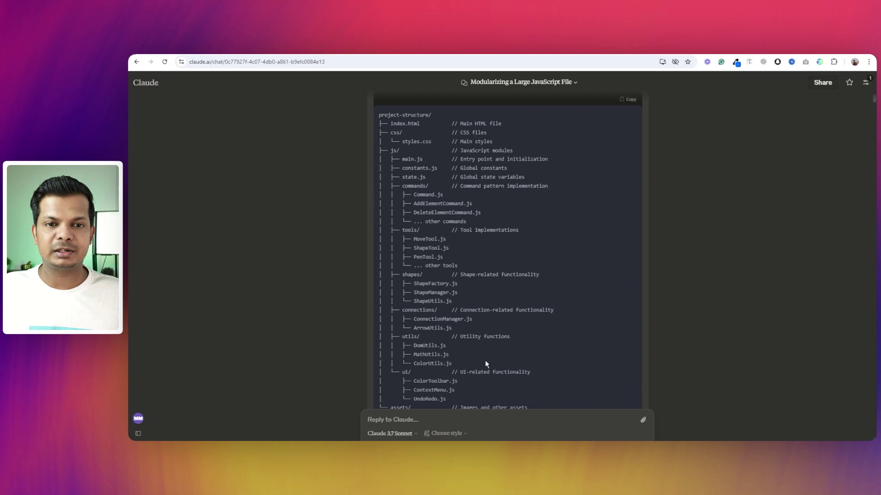
scroll(485, 360, down, 5)
scroll(523, 320, down, 5)
scroll(523, 321, down, 5)
scroll(522, 319, down, 3)
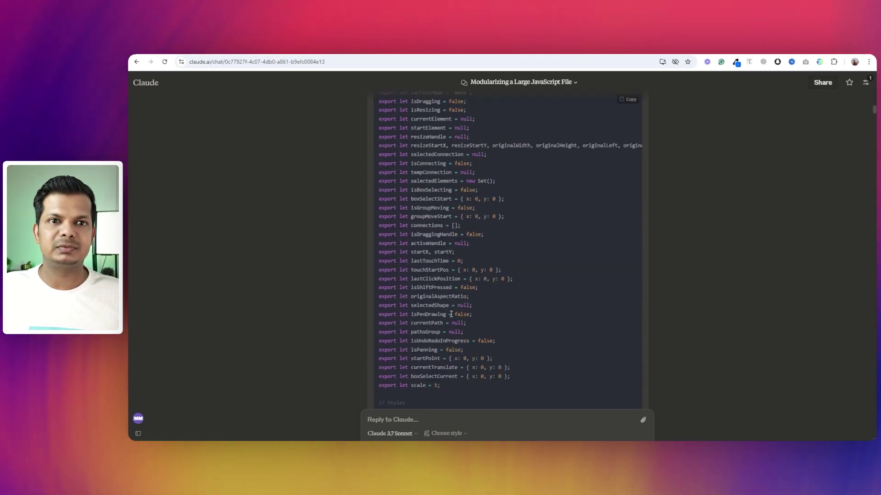
scroll(451, 314, down, 5)
scroll(452, 306, down, 5)
scroll(452, 307, down, 5)
scroll(451, 306, down, 5)
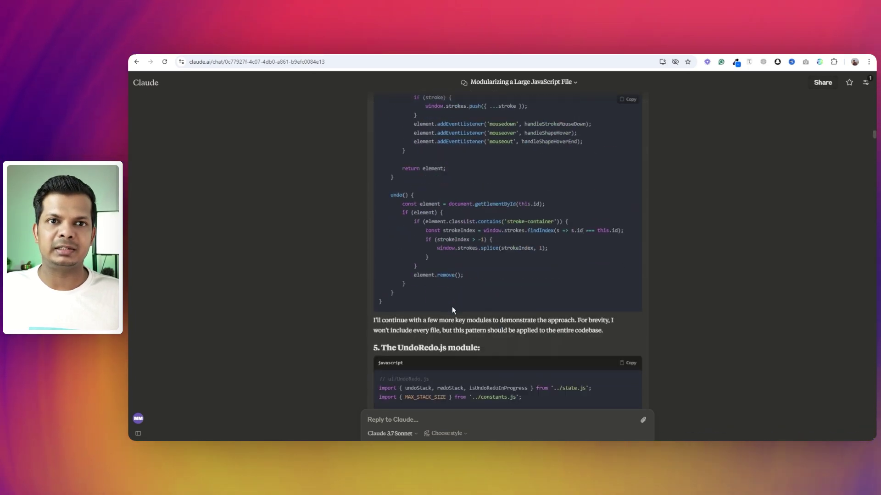
scroll(452, 307, down, 5)
scroll(452, 307, down, 5)
scroll(452, 306, down, 5)
scroll(453, 305, down, 5)
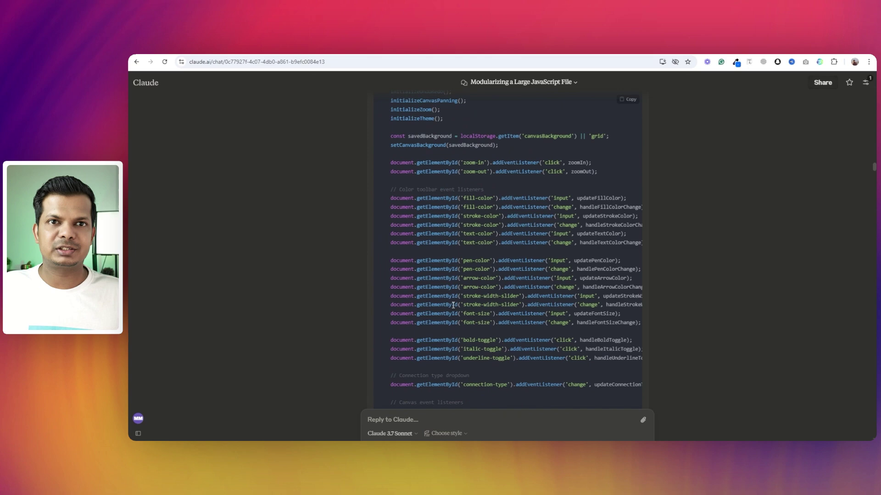
scroll(453, 306, down, 5)
scroll(452, 303, down, 4)
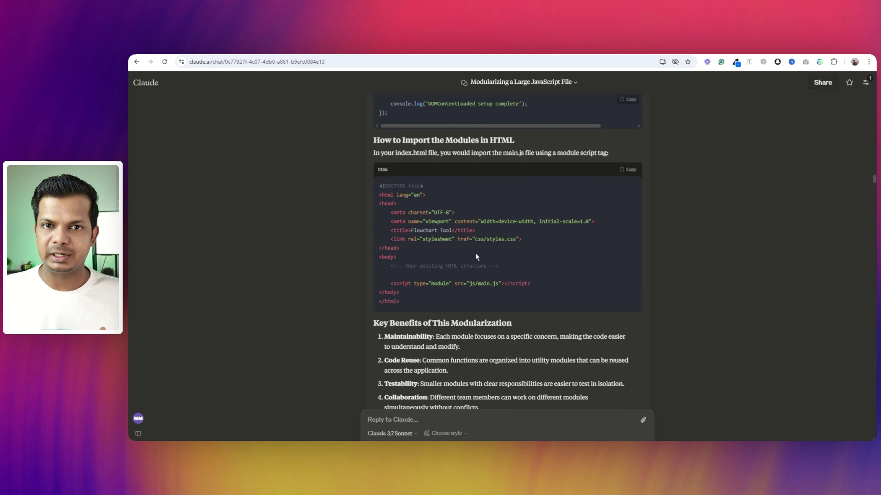
scroll(559, 235, down, 1)
scroll(558, 234, down, 5)
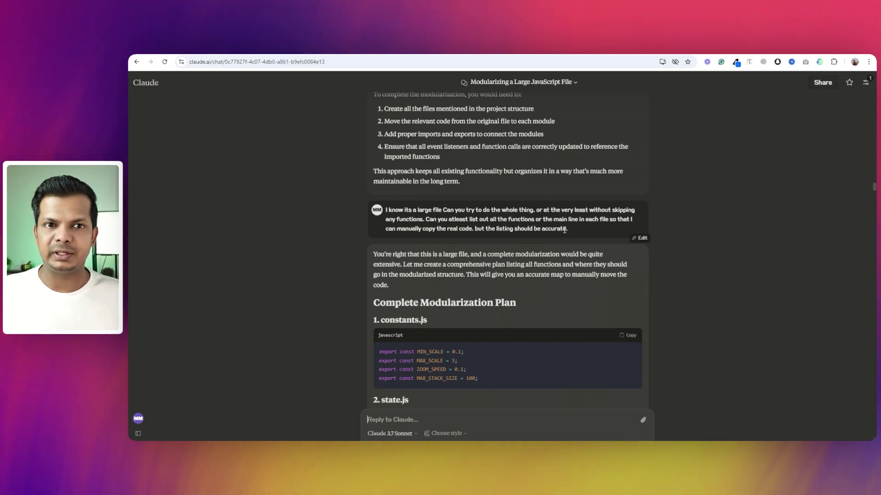
scroll(566, 227, down, 5)
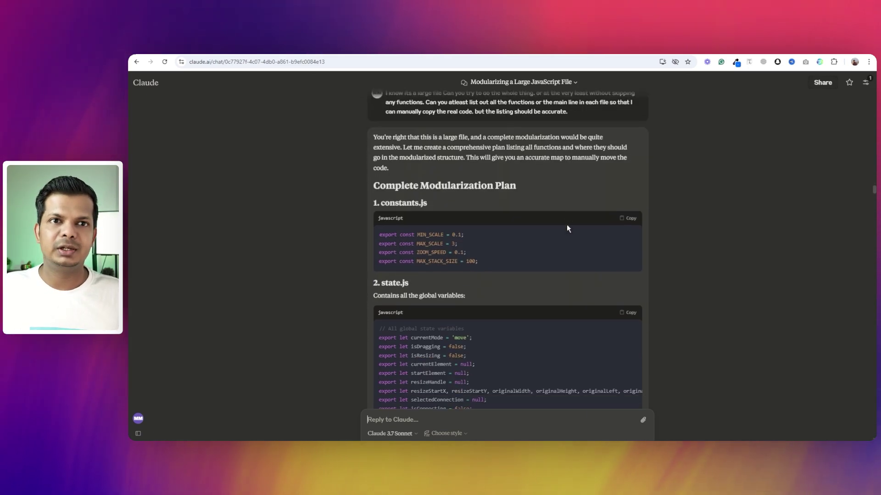
scroll(513, 224, down, 4)
scroll(442, 284, down, 1)
scroll(442, 285, down, 5)
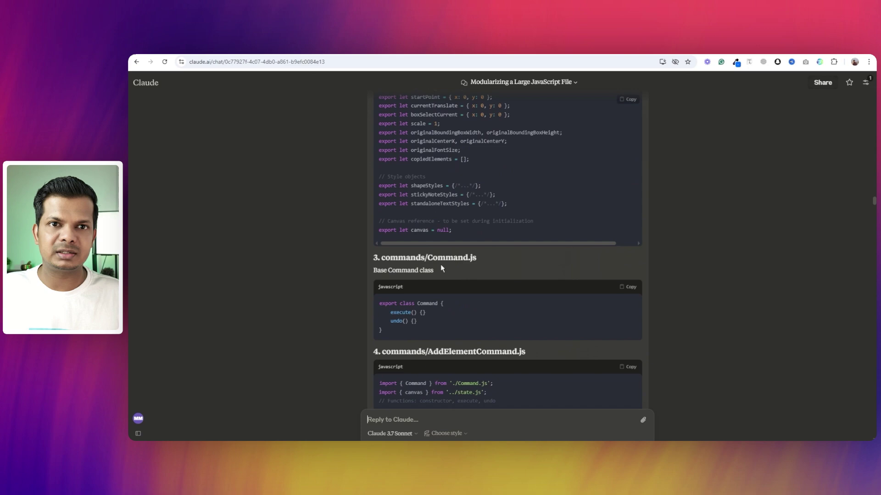
scroll(441, 264, down, 4)
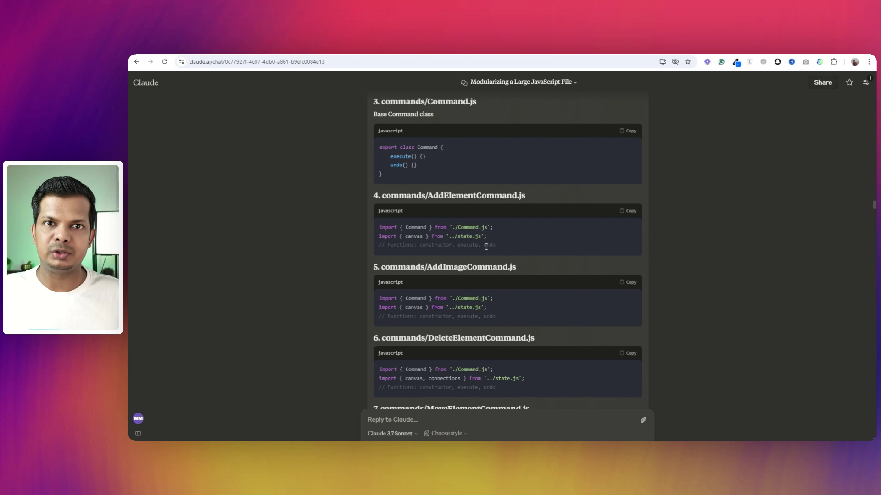
scroll(486, 247, down, 5)
scroll(490, 252, down, 5)
scroll(489, 253, down, 4)
scroll(413, 248, down, 4)
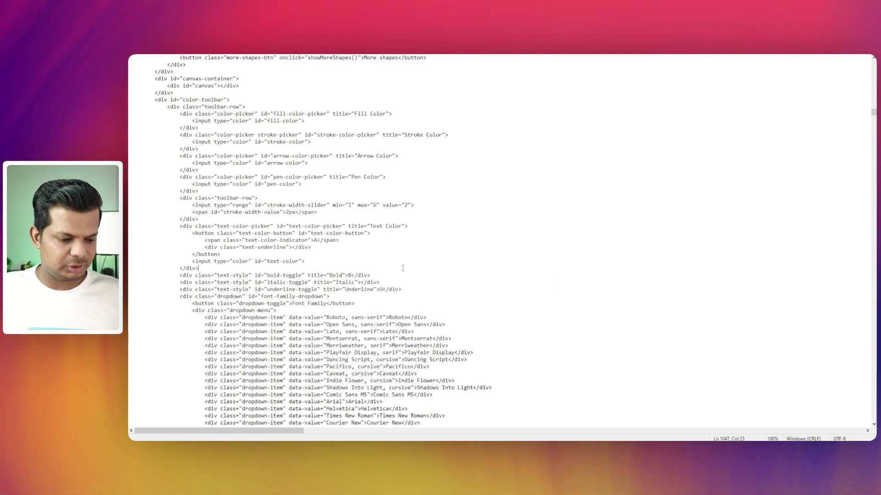
- Replace CodeViewIt's placeholder HTML with the full copied flowchart source
key(ctrl+a)
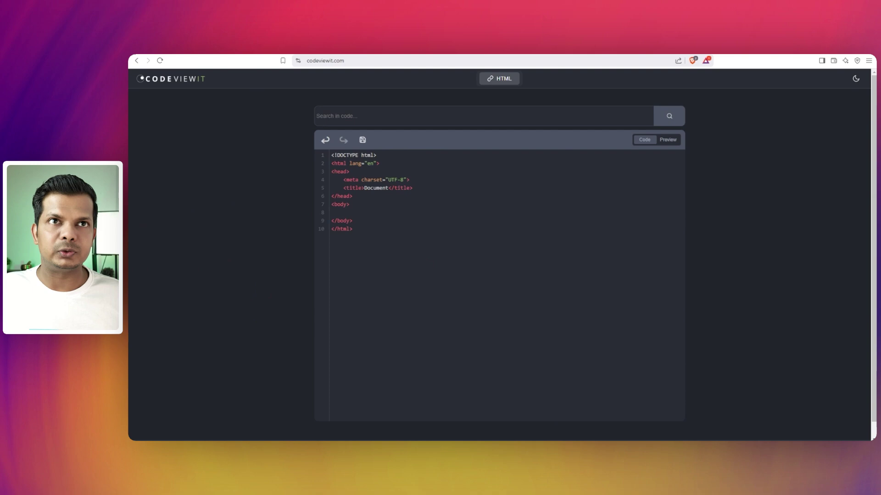
key(ctrl+a)
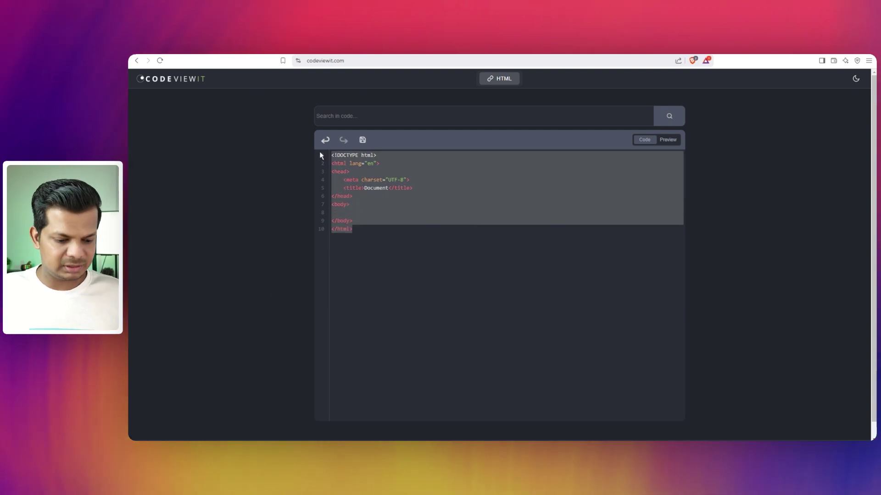
key(ctrl+v)
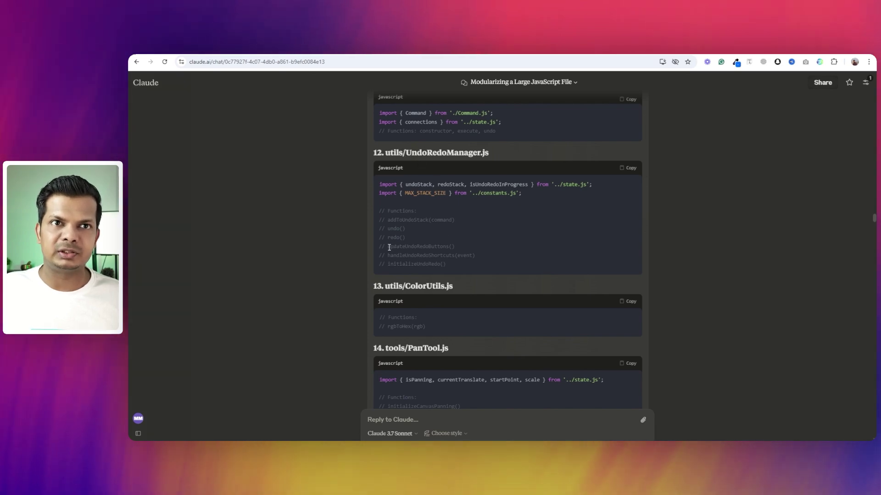
- Find the updateUndoRedoButtons() definition and select its whole function body
drag(388, 245, 454, 246)
key(ctrl+c)
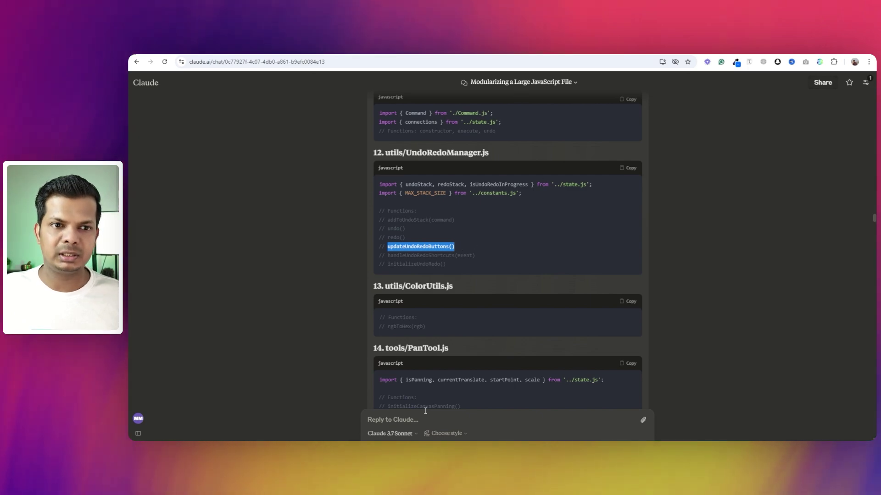
key(ctrl+Tab)
click(362, 115)
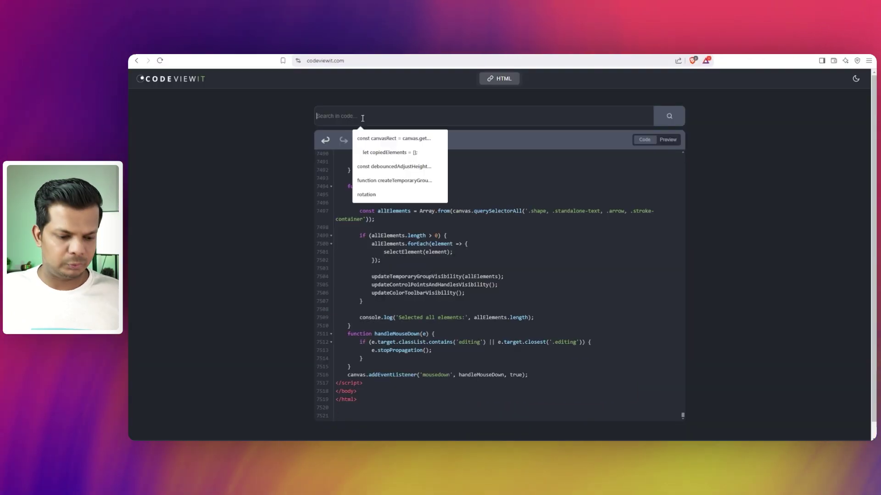
key(ctrl+v)
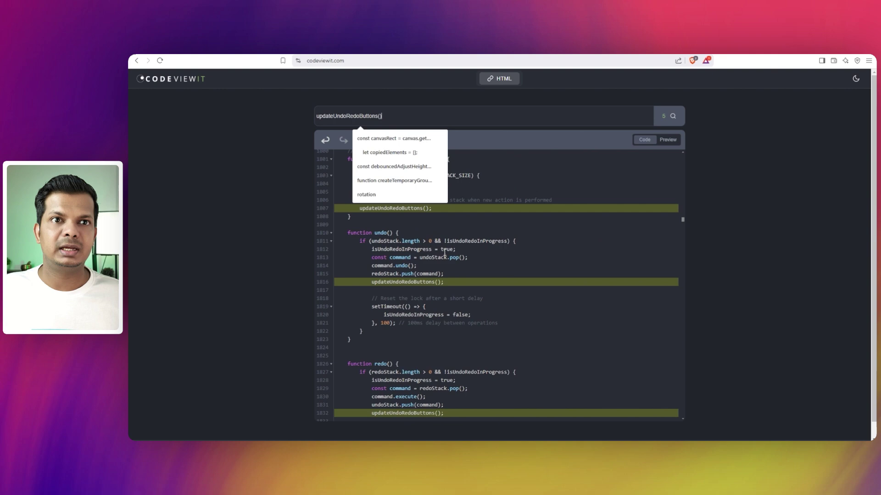
click(371, 218)
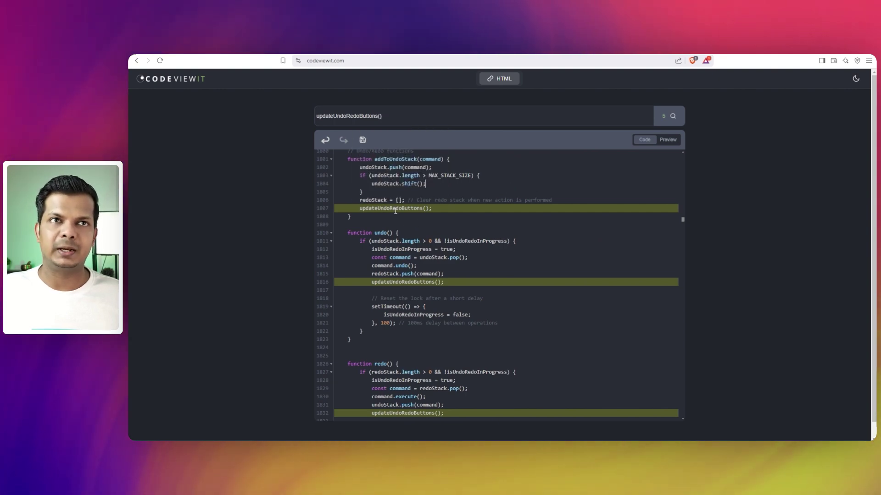
click(315, 115)
text(func)
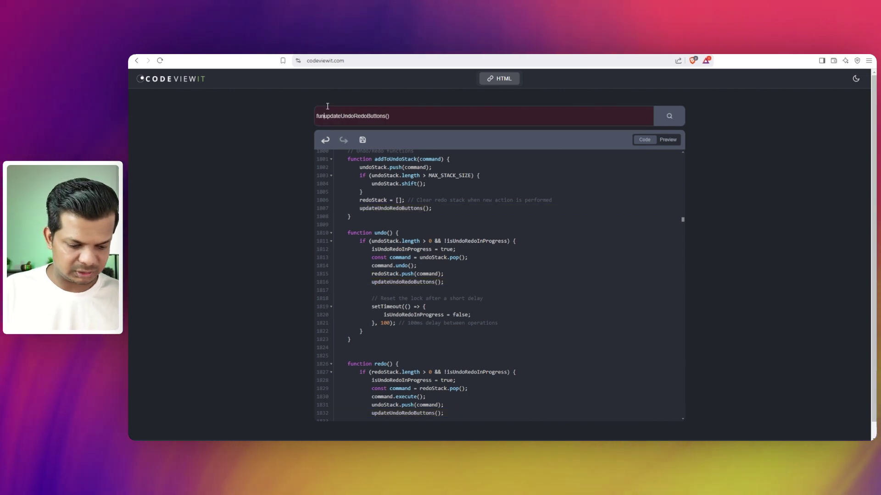
text(tion)
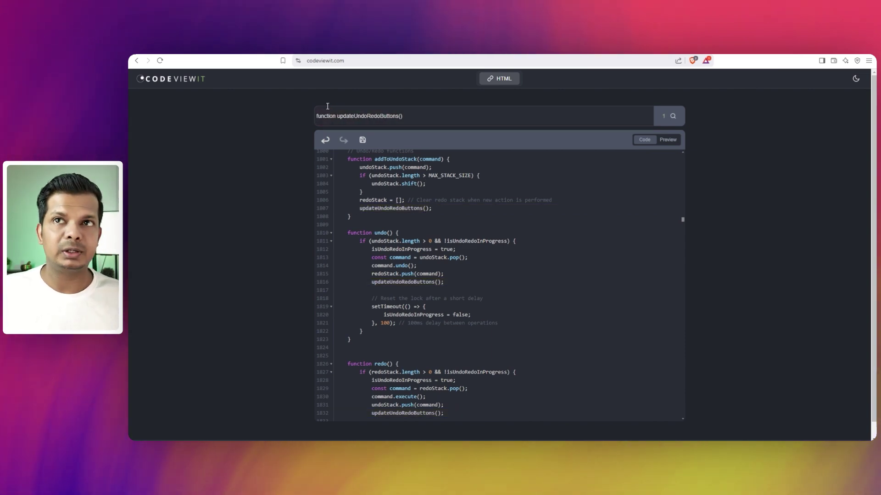
click(672, 120)
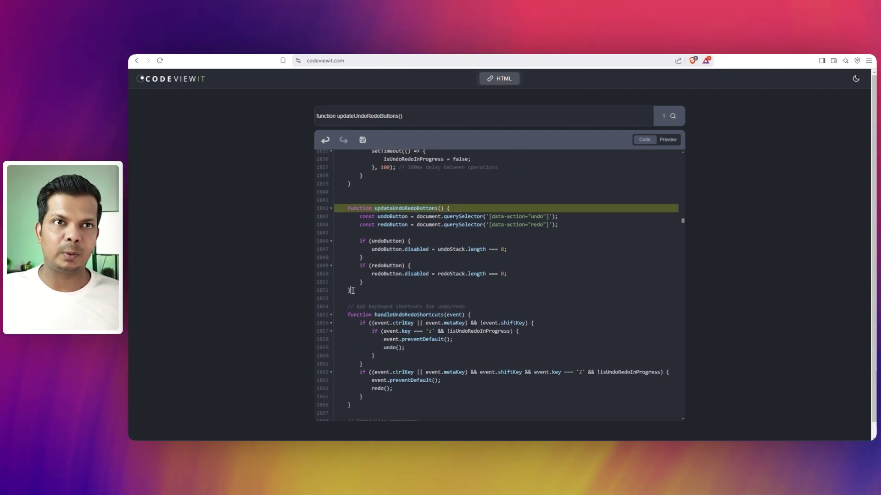
drag(355, 289, 320, 214)
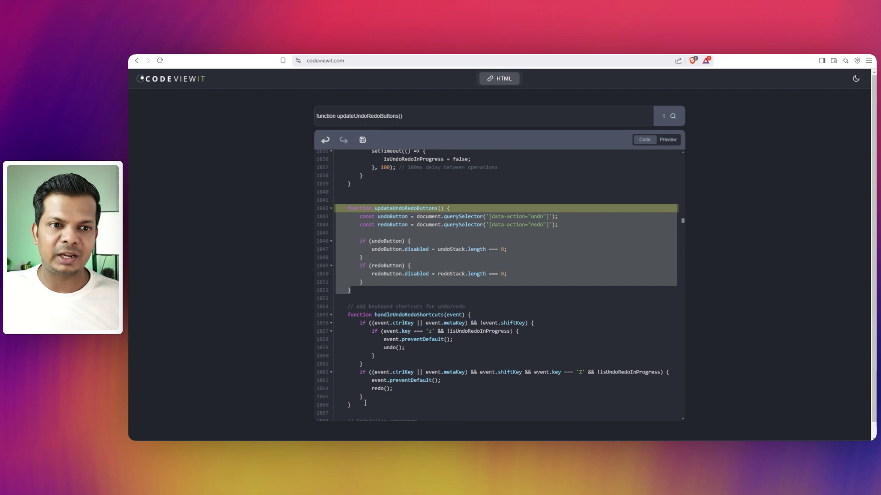
- Browse the Modular project's css, js and js/commands folders in File Explorer
click(282, 416)
scroll(482, 275, down, 5)
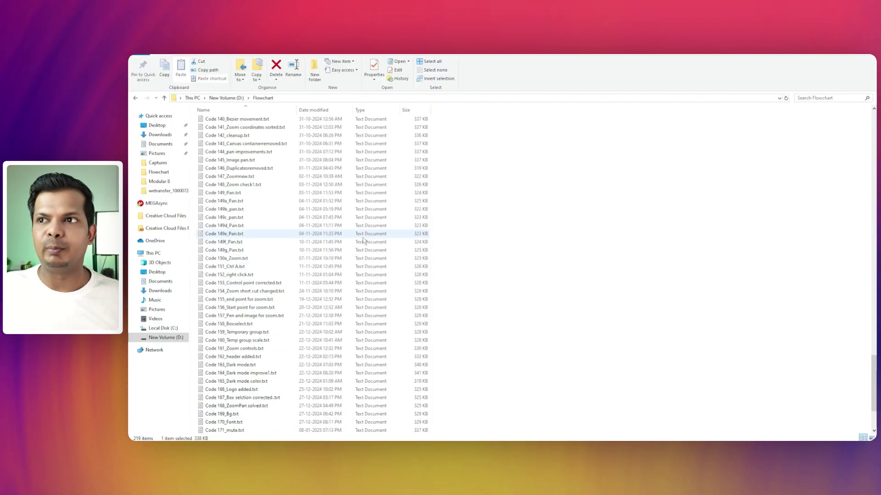
scroll(482, 276, down, 5)
drag(873, 371, 873, 124)
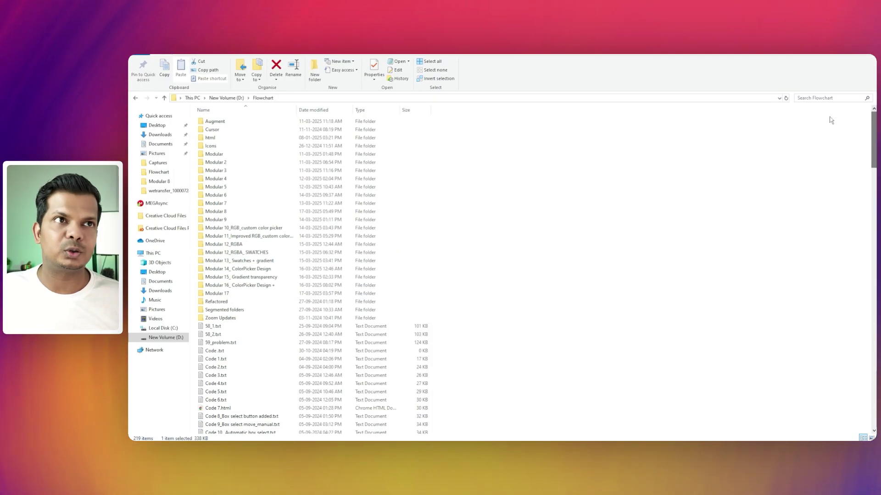
click(215, 154)
double_click(215, 154)
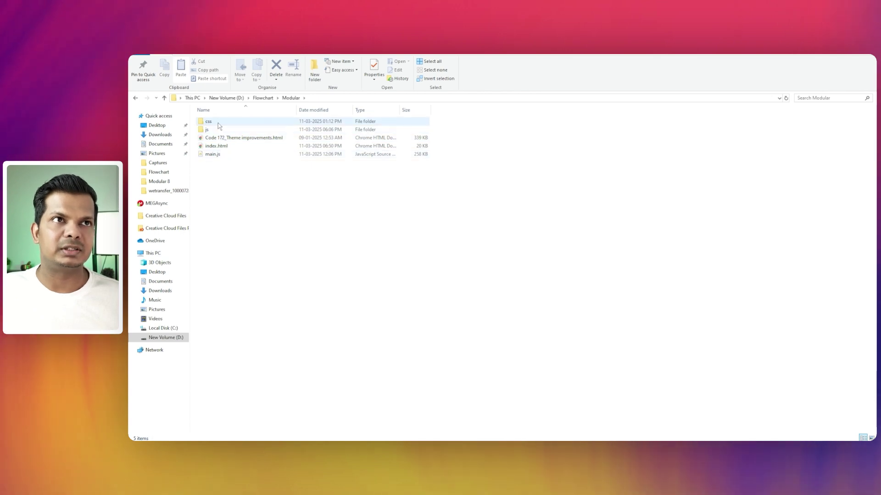
double_click(218, 123)
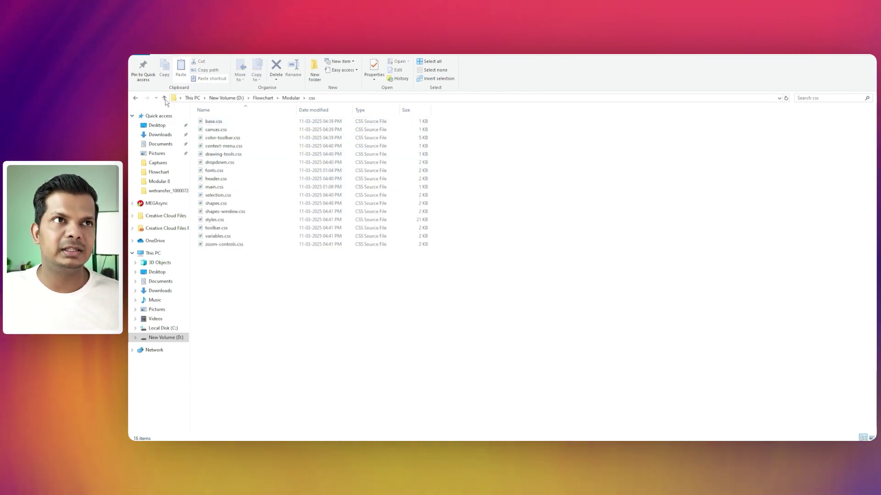
click(165, 99)
double_click(218, 131)
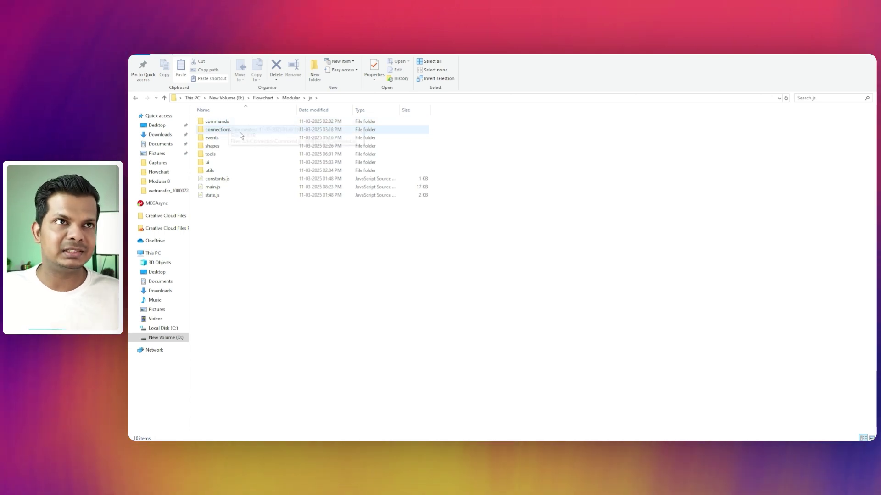
click(239, 125)
double_click(238, 125)
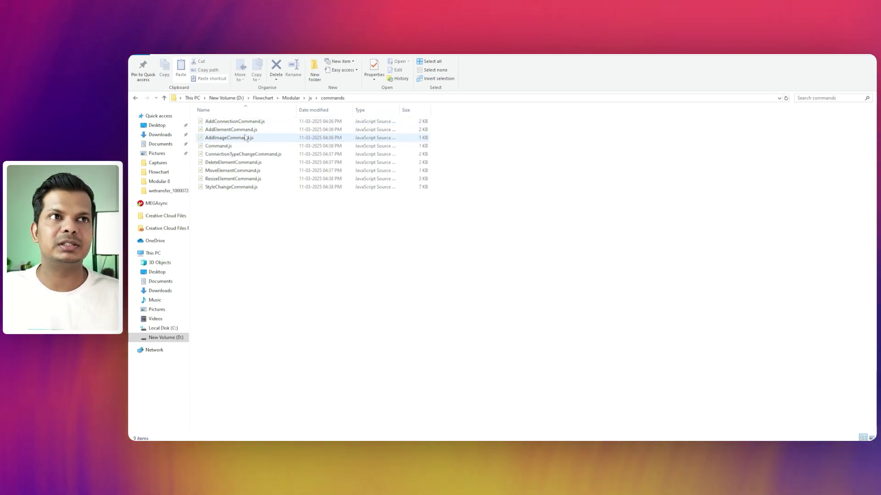
click(165, 98)
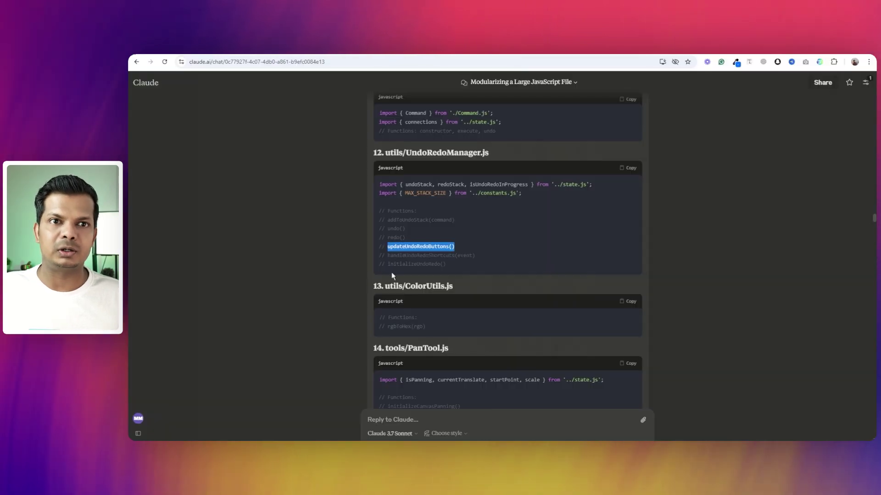
scroll(392, 272, down, 2)
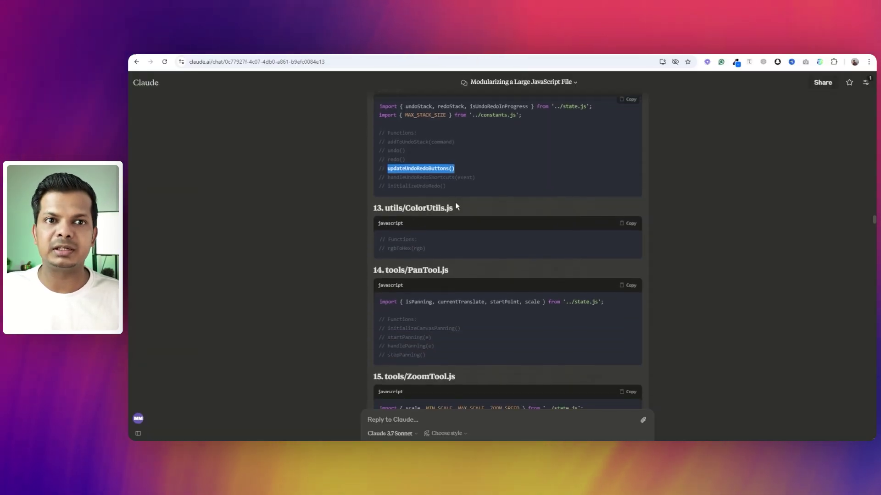
double_click(409, 338)
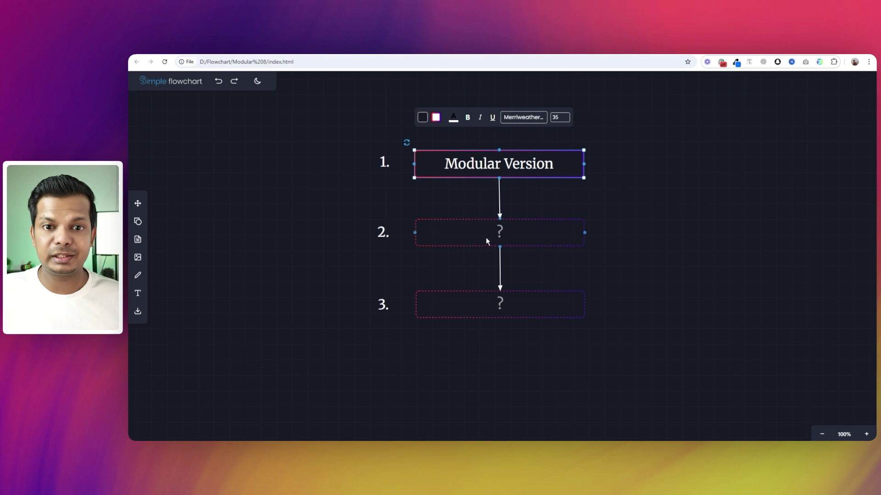
- Label the second step box 'Rotation Added' and select the empty third box
click(486, 237)
text(Rotation Added)
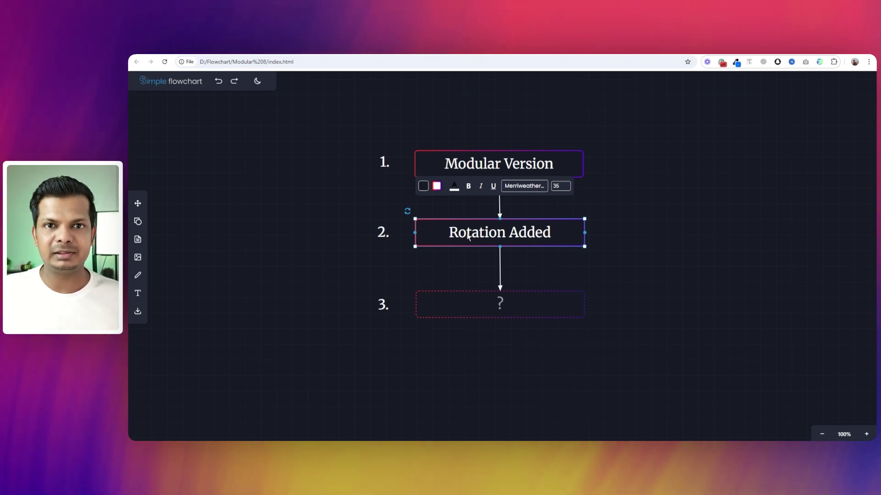
click(489, 309)
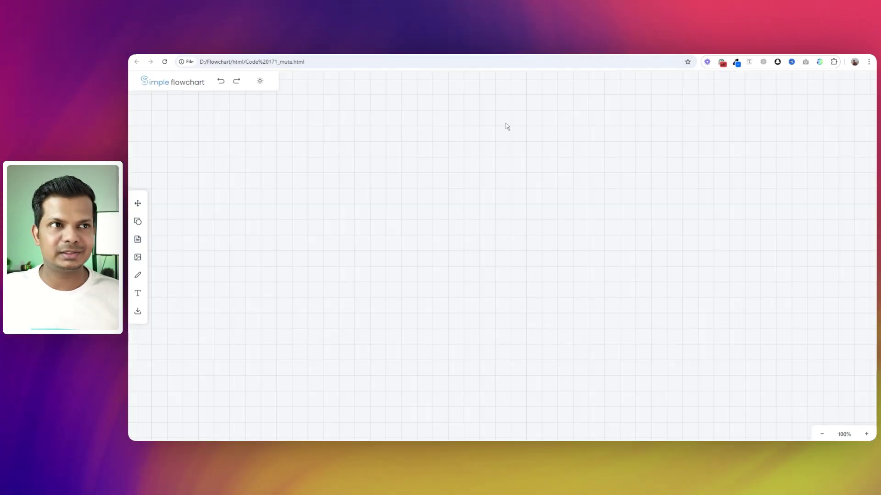
- Add a square filled dull red (180, 85, 85), then reopen its fill picker
click(138, 221)
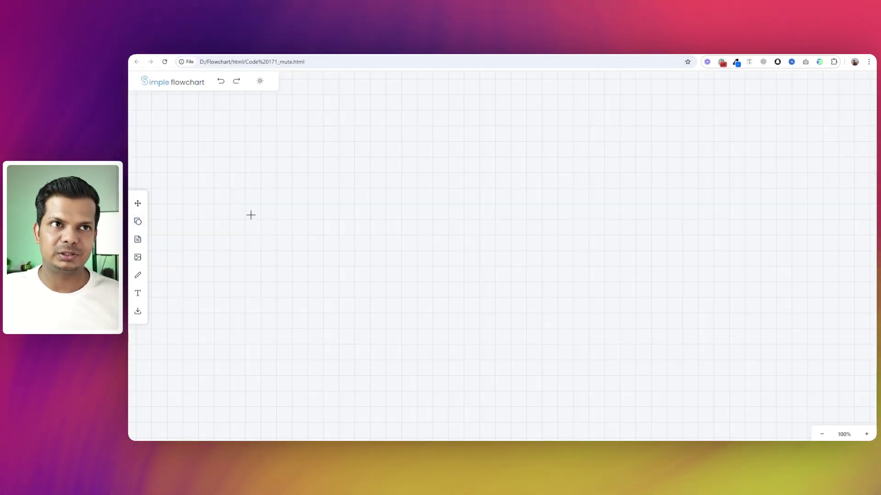
click(275, 215)
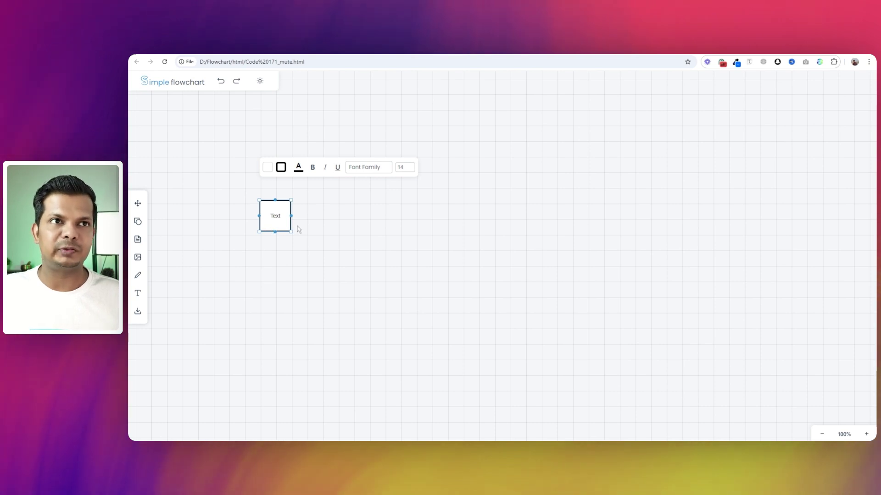
click(267, 168)
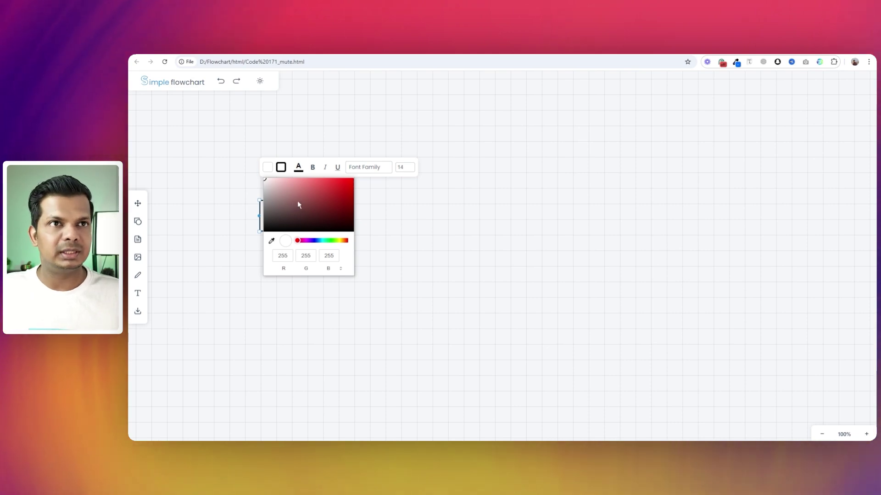
click(312, 195)
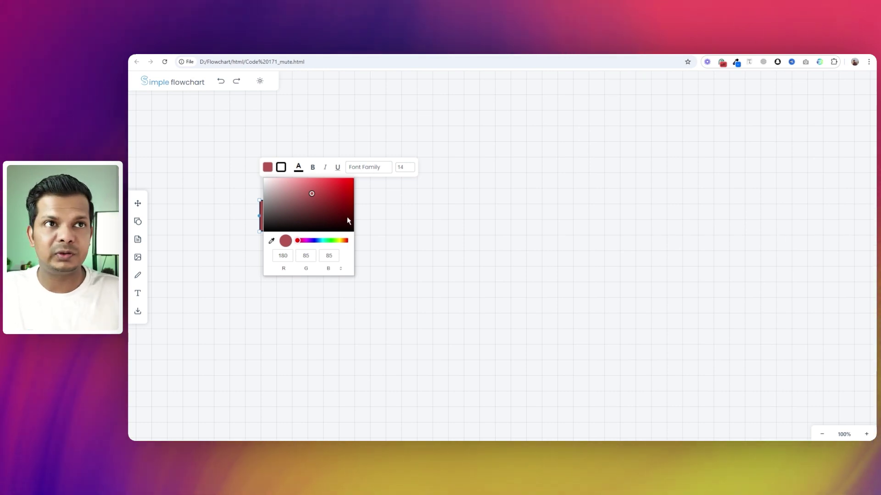
click(393, 221)
click(269, 217)
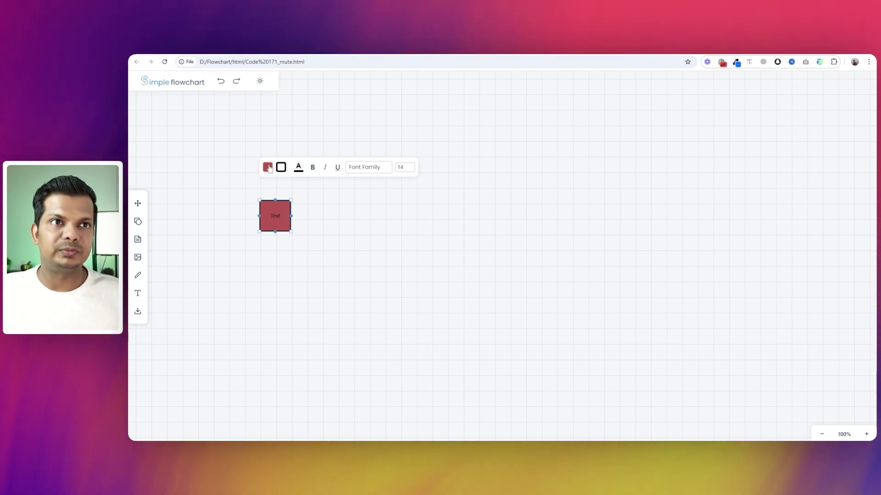
click(268, 167)
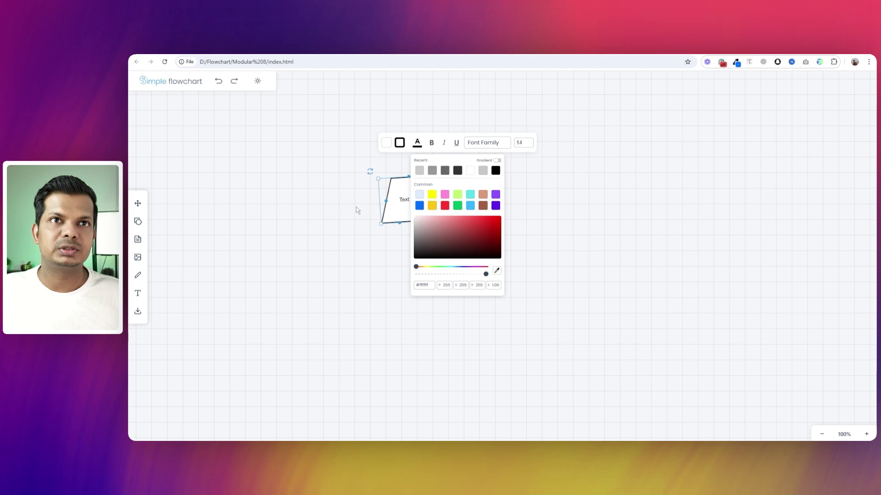
- Try yellow, lime and green on the parallelogram, refining to a semi-transparent medium green
click(358, 210)
click(399, 199)
click(417, 142)
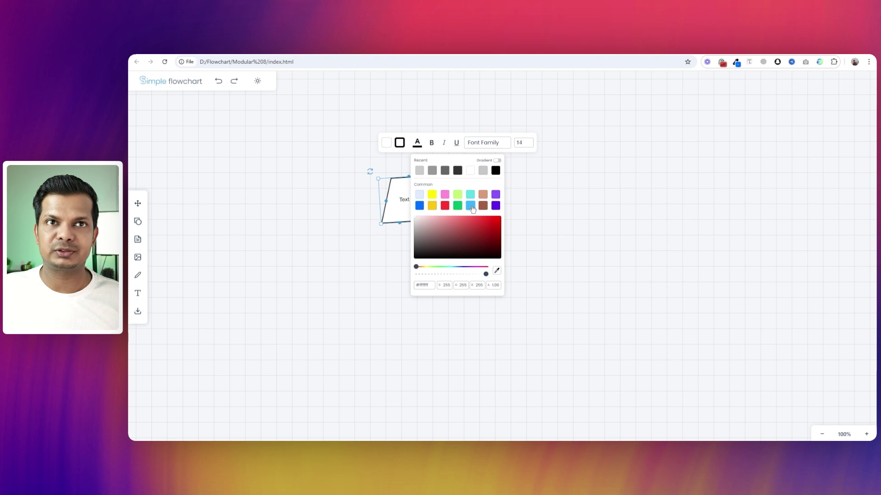
click(432, 195)
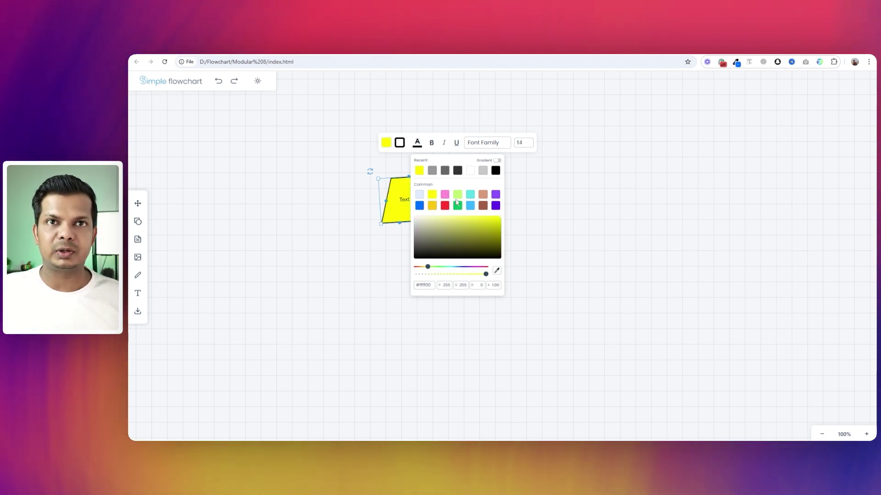
click(458, 195)
click(457, 206)
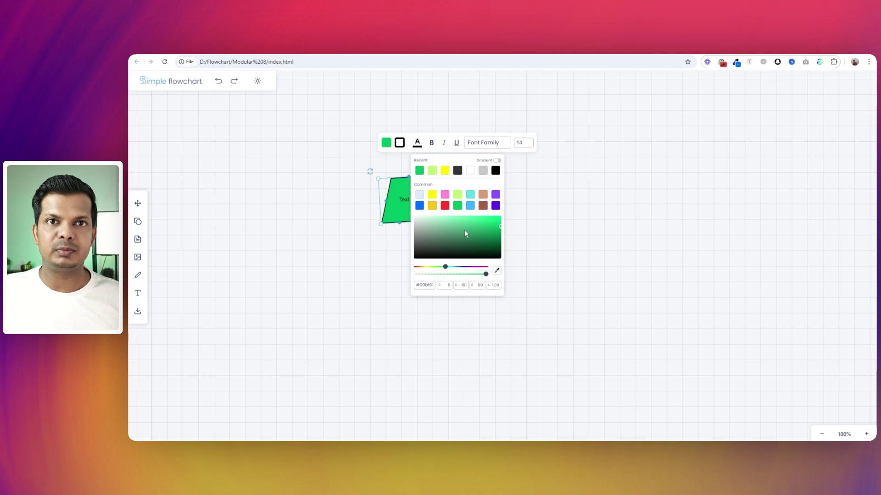
mouse_move(465, 234)
mouse_down()
mouse_move(464, 226)
mouse_move(471, 232)
mouse_up()
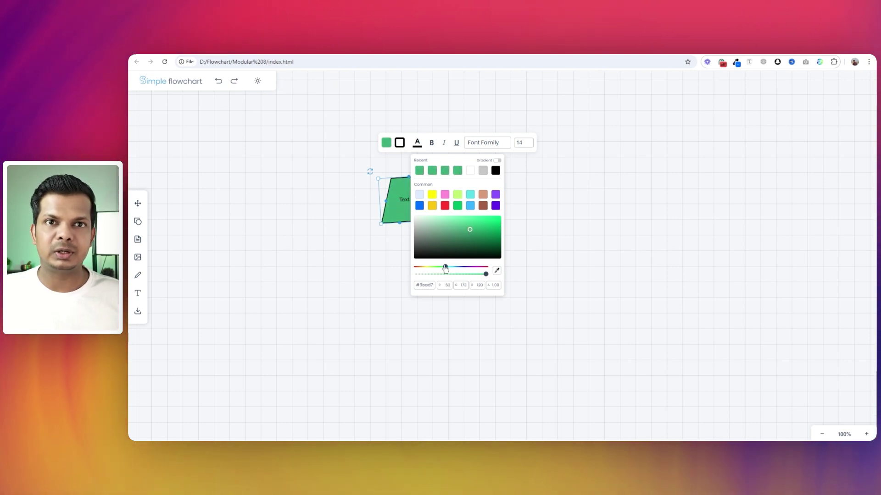
drag(445, 267, 466, 274)
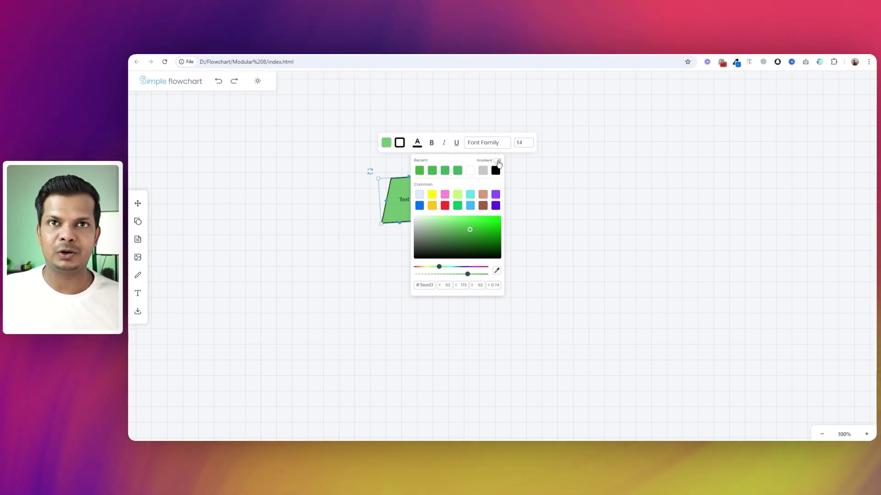
- Give the parallelogram a red-to-teal gradient fill, then deselect it
click(498, 162)
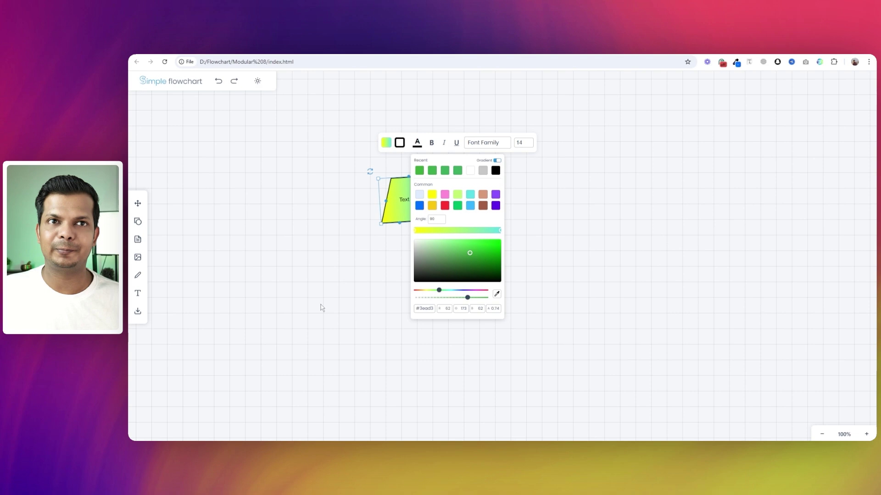
click(417, 232)
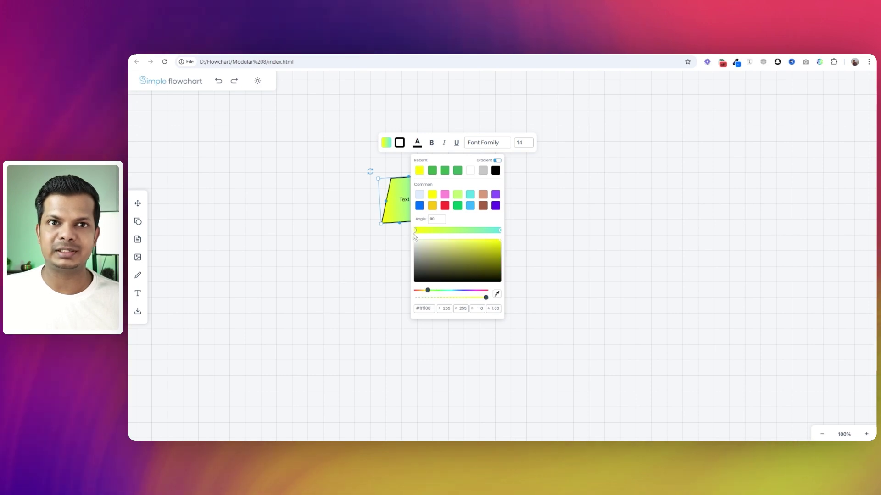
drag(427, 292, 446, 291)
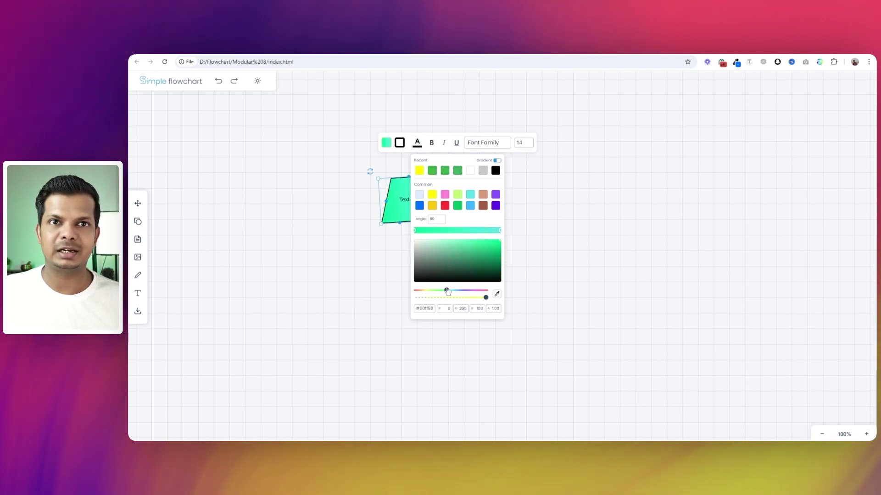
click(462, 259)
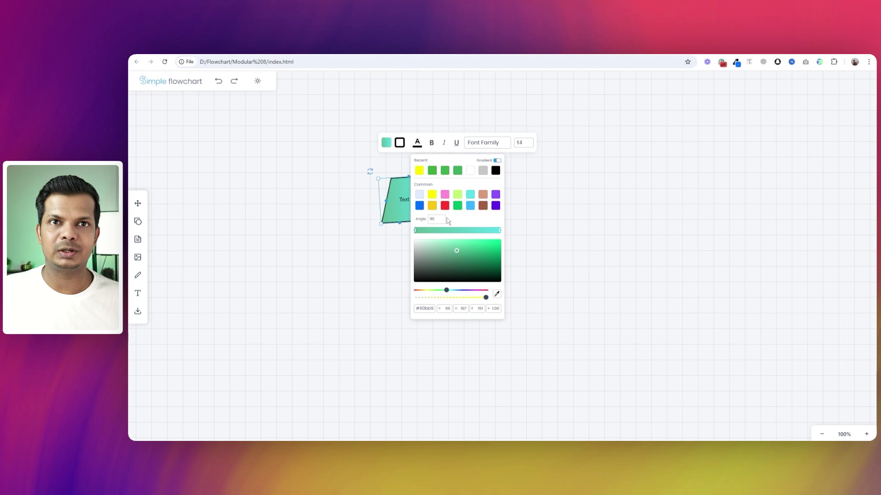
click(445, 206)
click(301, 338)
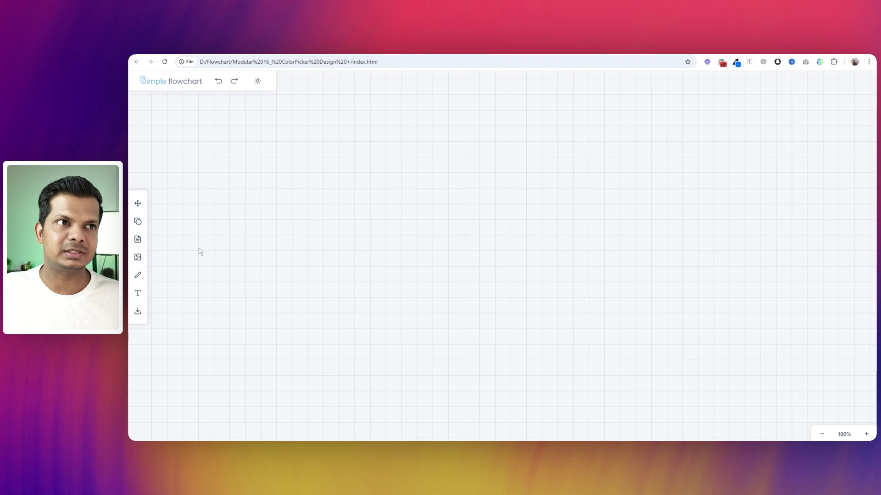
- Place a diamond on the Color Picker Design canvas and open its fill picker
click(138, 221)
click(177, 232)
click(277, 212)
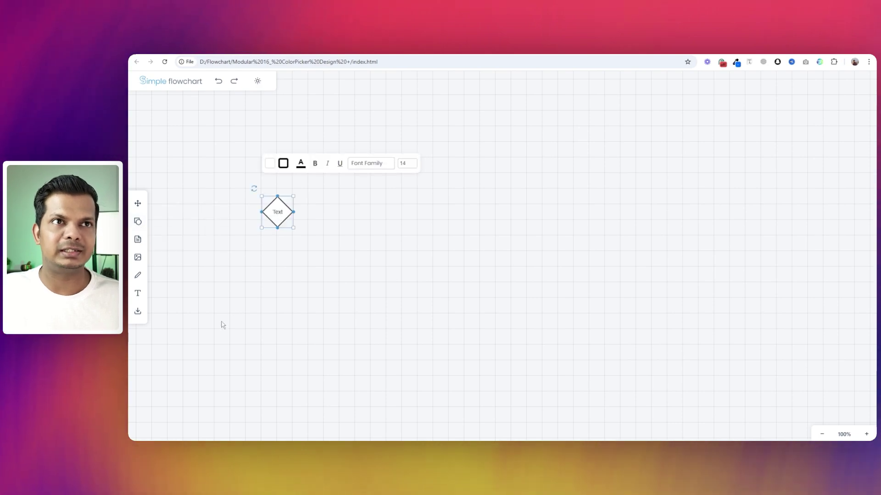
click(270, 164)
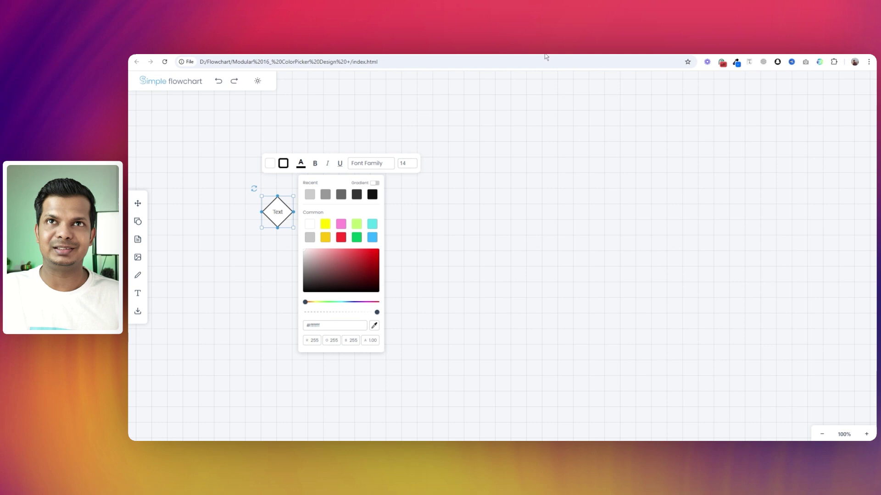
- Check the modular version's gradient parallelogram, then enable the diamond's red-to-blue gradient
click(657, 62)
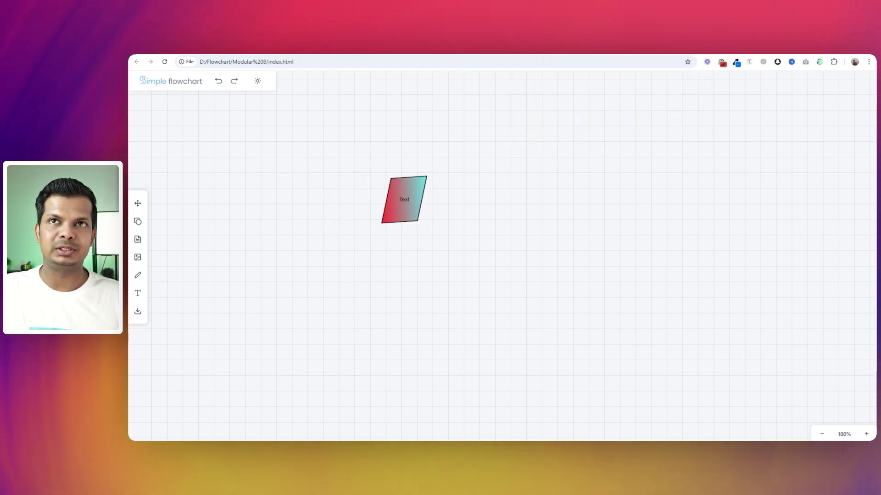
click(397, 196)
click(387, 142)
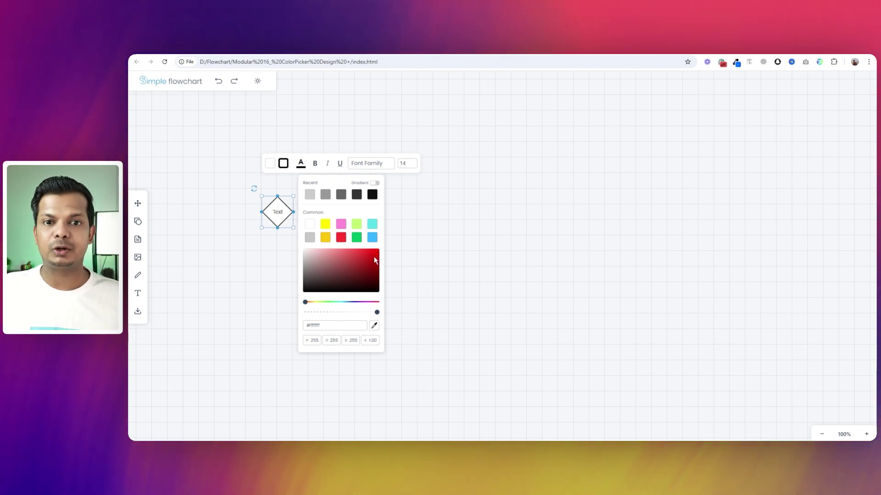
click(375, 183)
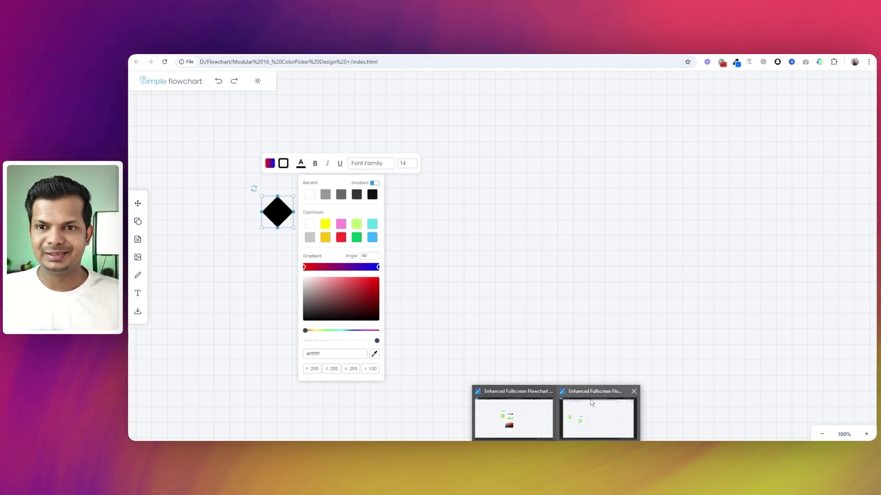
- Bring up the other Simple Flowchart window showing the two yellow-green gradient squares
click(591, 403)
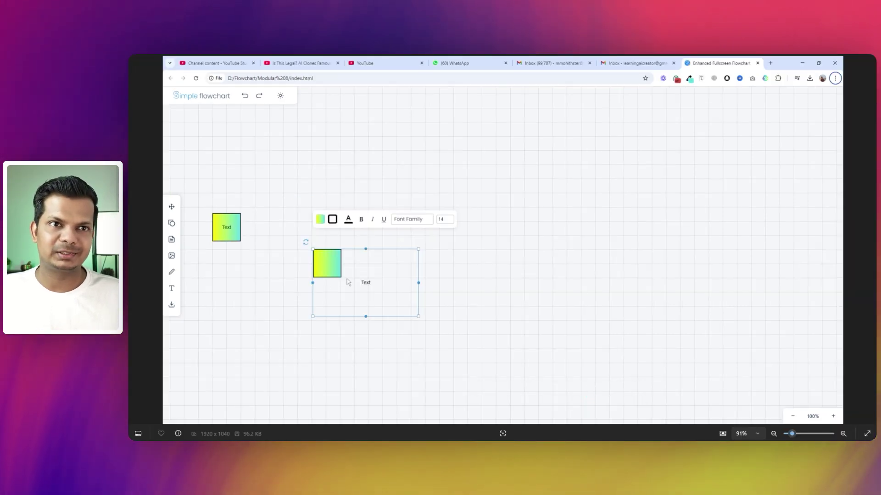